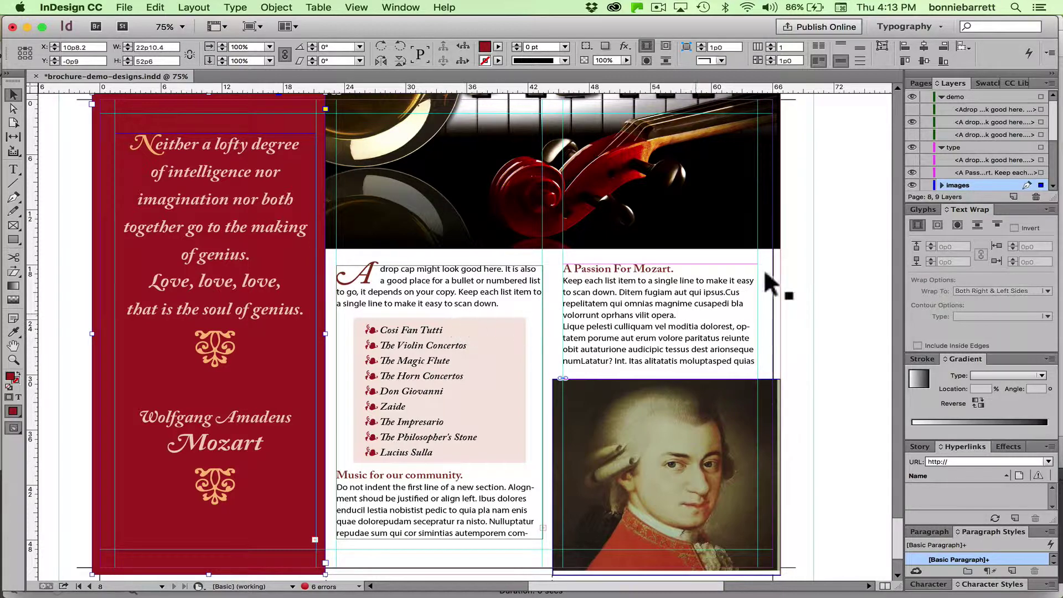
# Toggle layer visibility to hide the styled list frame and show the plain-text frame
pyautogui.click(910, 115)
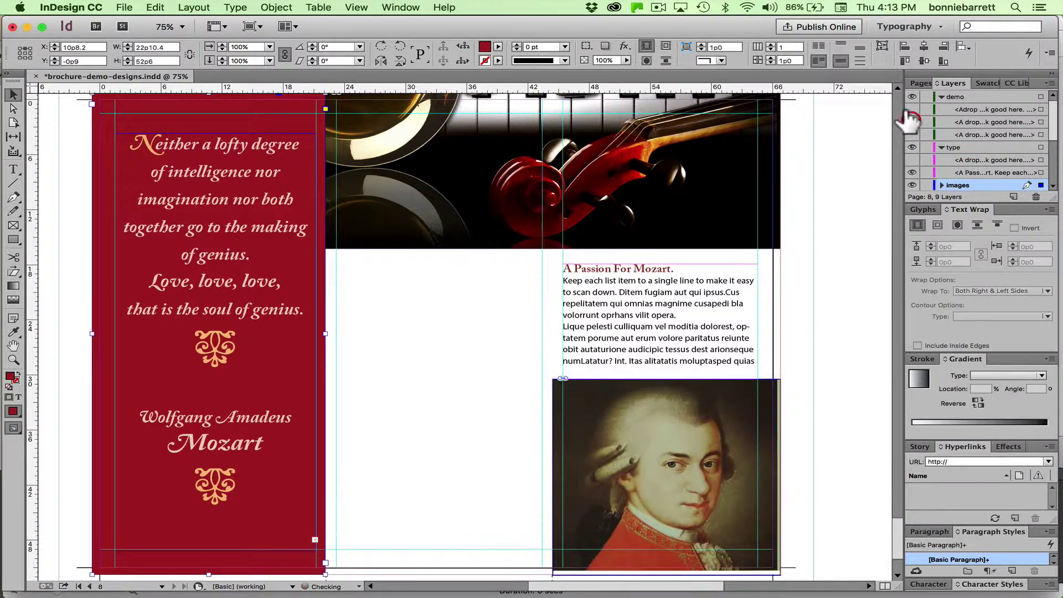
pyautogui.click(911, 160)
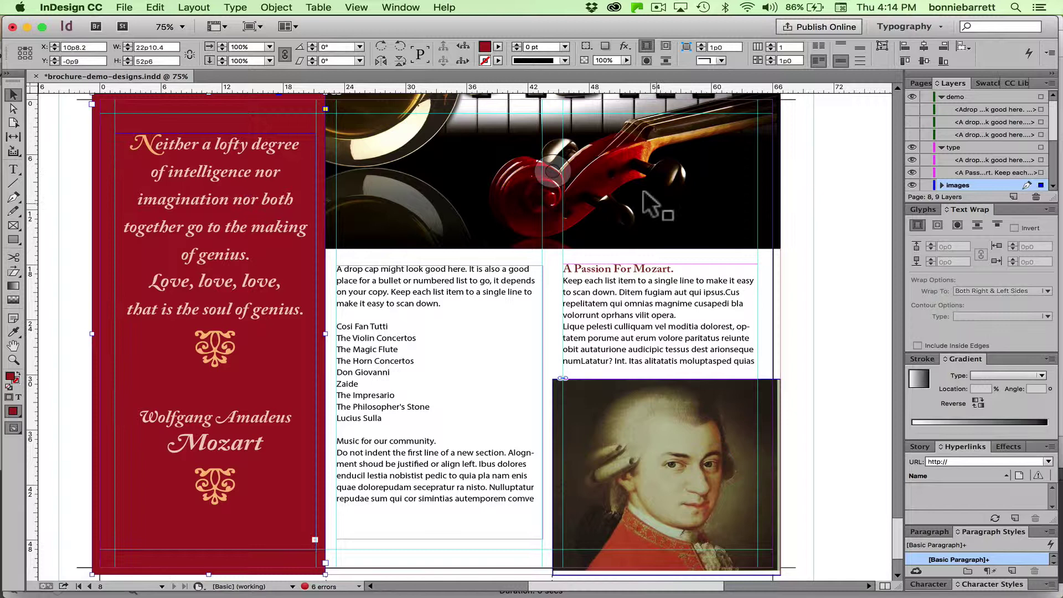
pyautogui.click(912, 160)
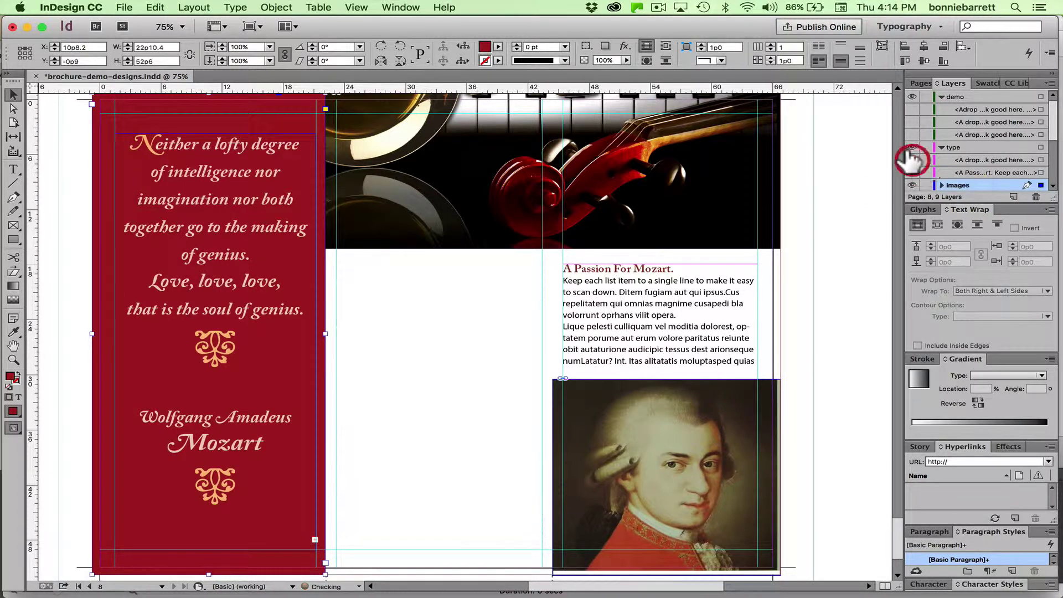
pyautogui.click(911, 109)
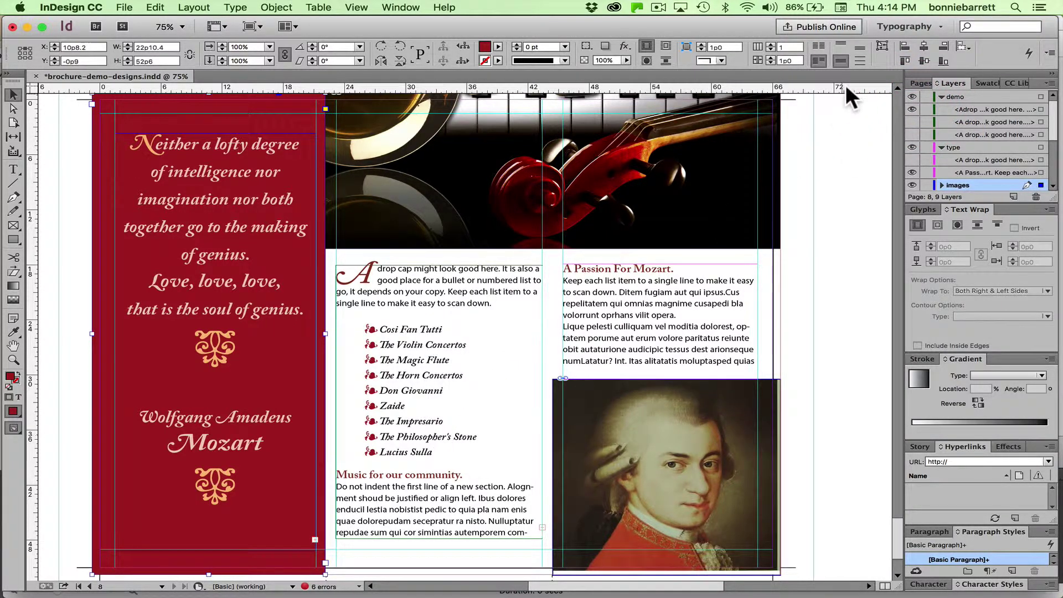
pyautogui.click(911, 109)
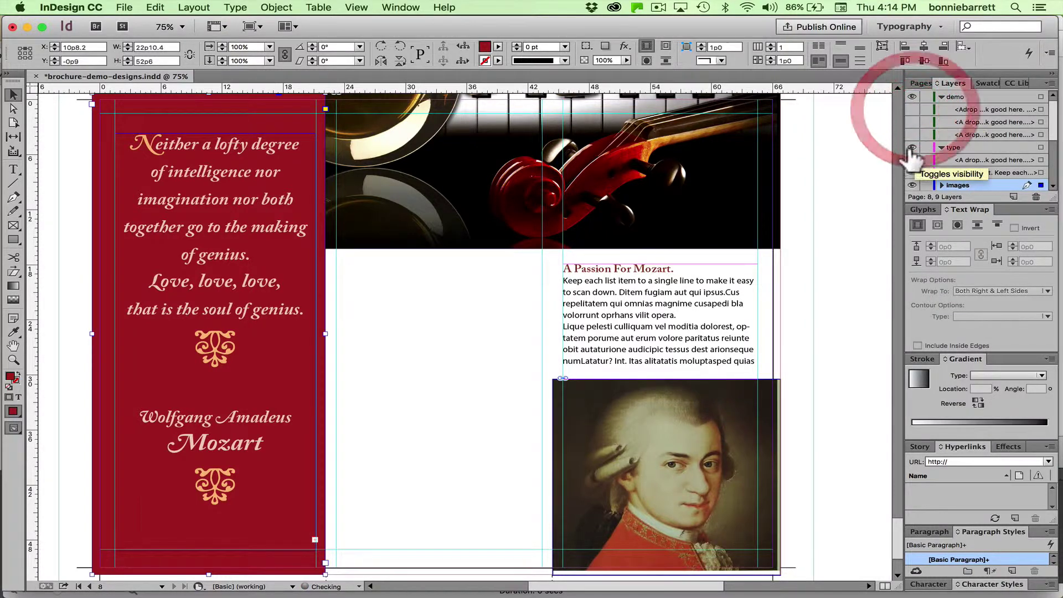
pyautogui.click(911, 160)
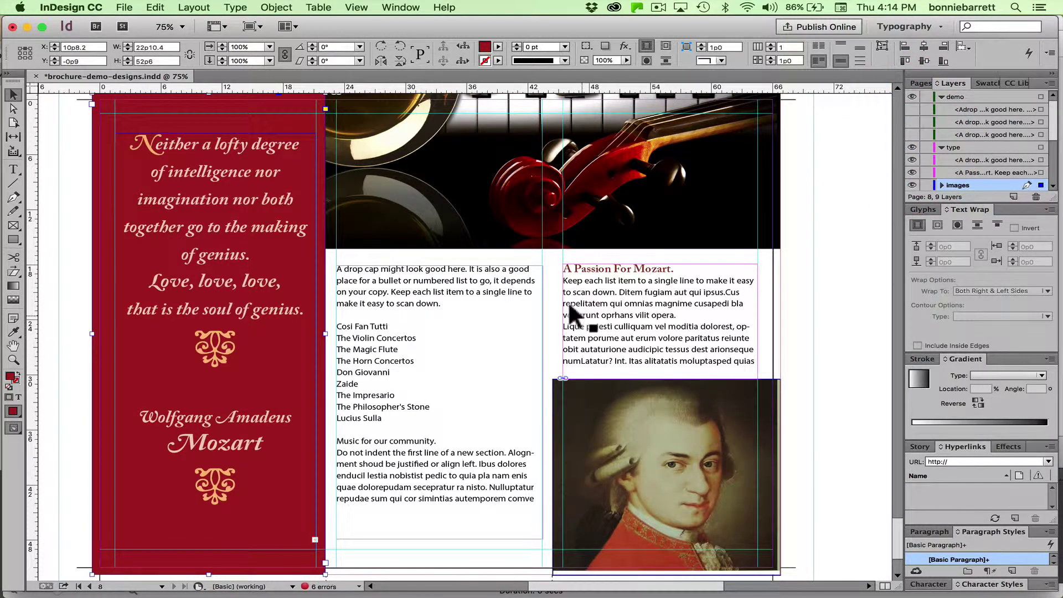
# Select the opera title lines, show hidden characters, and zoom in on the list
pyautogui.click(13, 169)
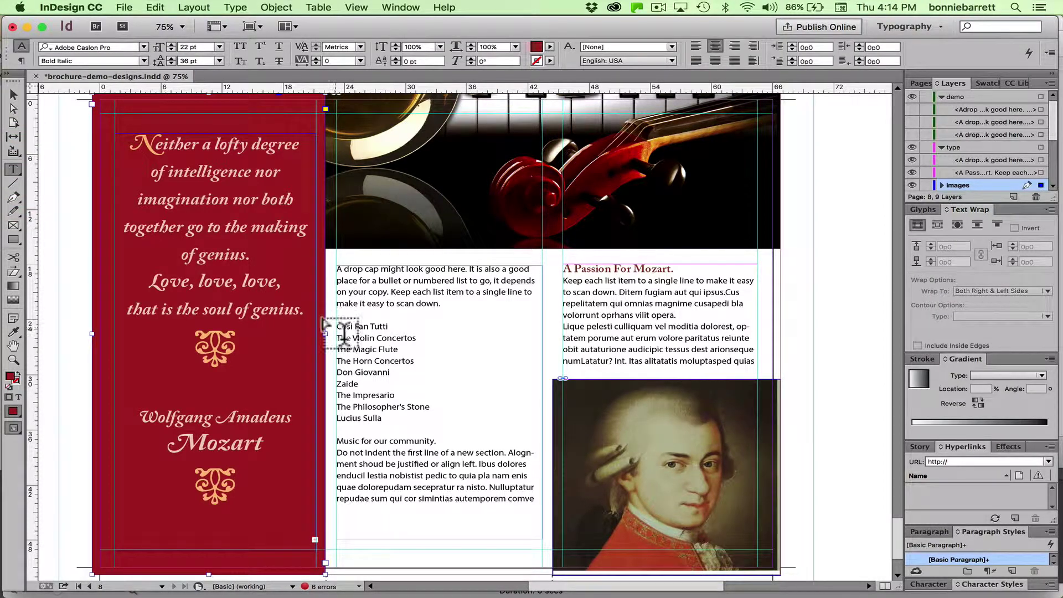
pyautogui.moveTo(336, 327); pyautogui.dragTo(408, 408)
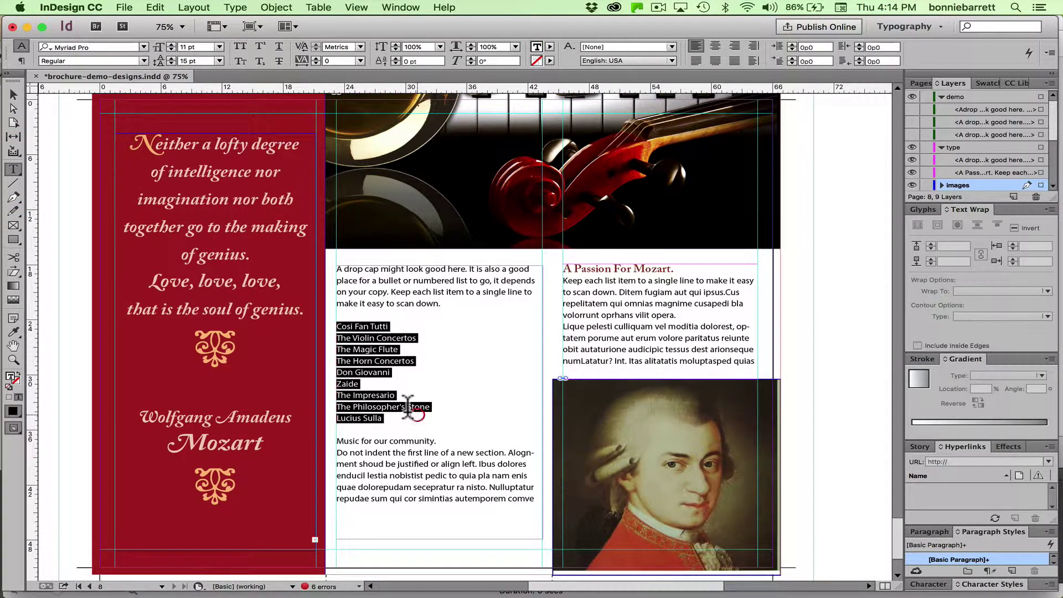
pyautogui.click(20, 55)
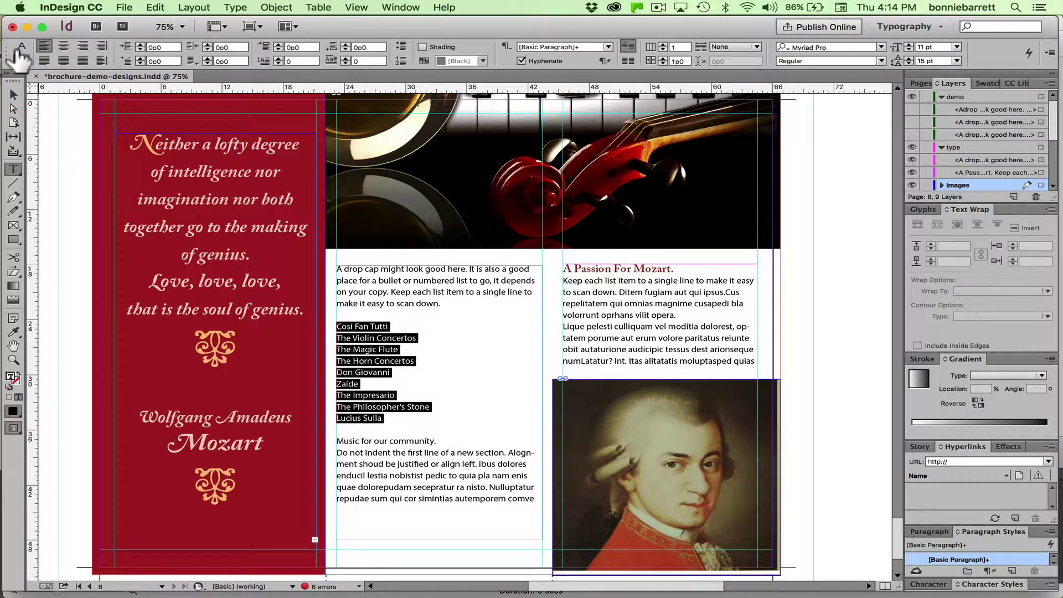
pyautogui.click(234, 7)
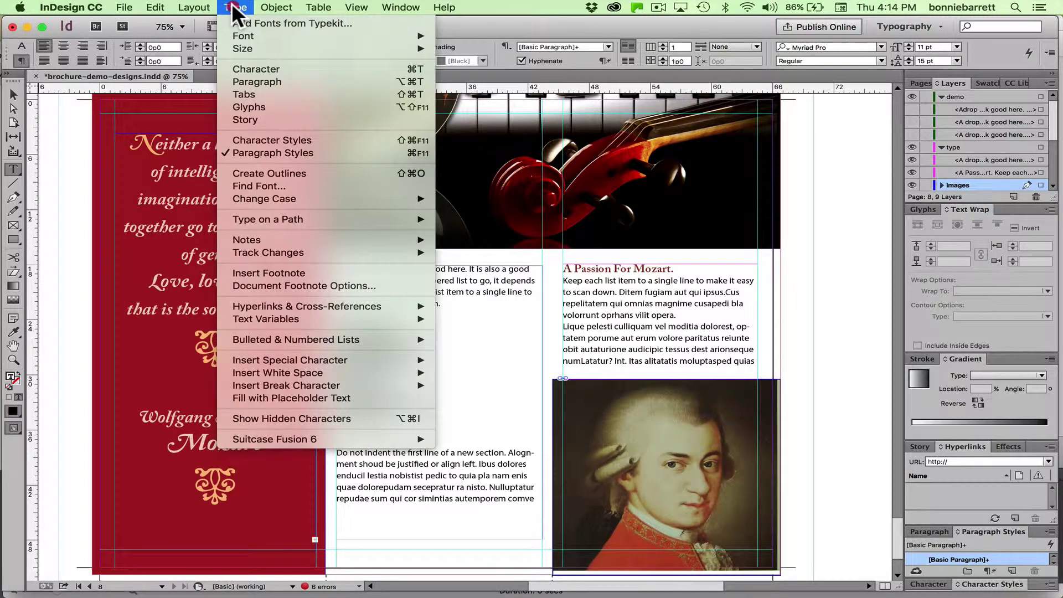
pyautogui.click(277, 421)
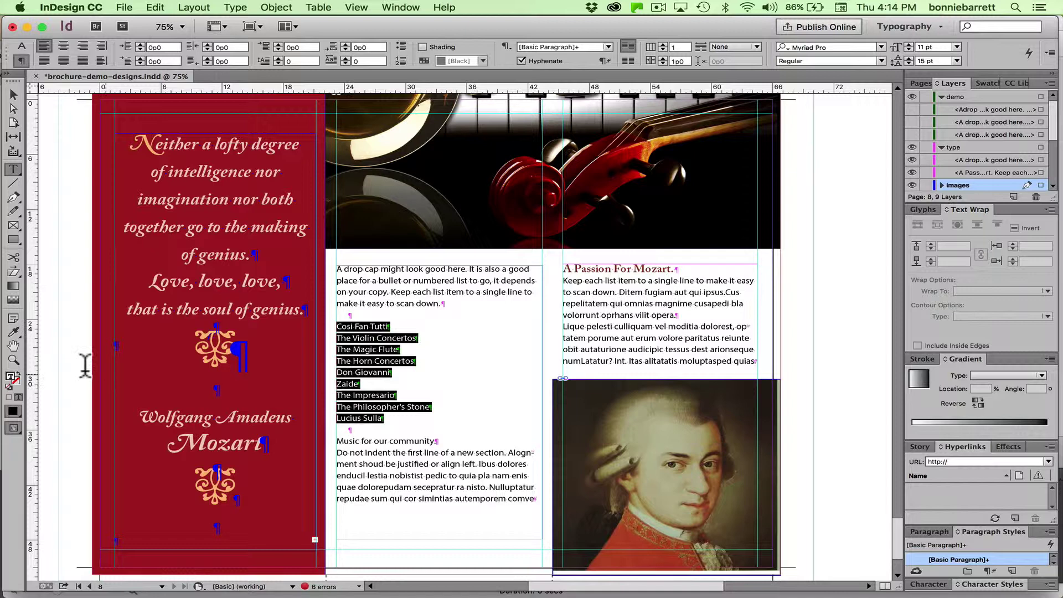
pyautogui.click(14, 360)
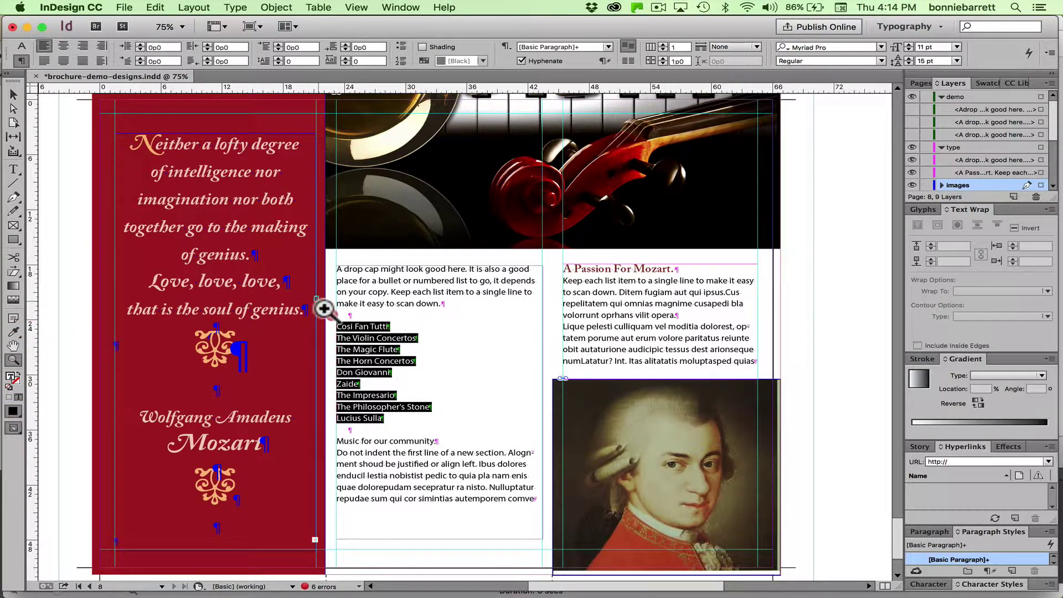
pyautogui.moveTo(324, 306); pyautogui.dragTo(502, 455)
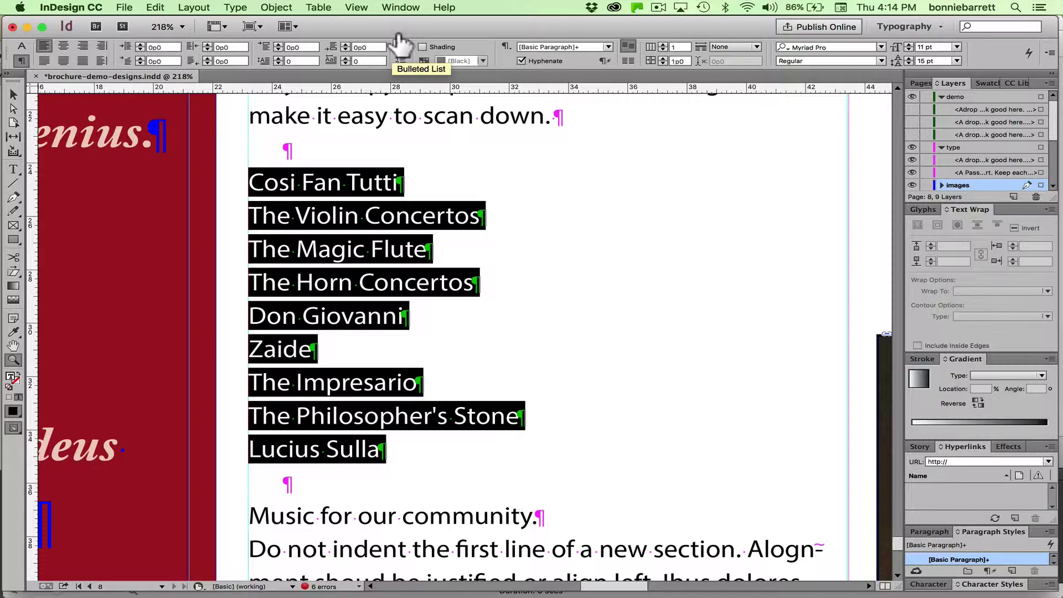
# Turn the selected opera titles into a bulleted list
pyautogui.click(400, 46)
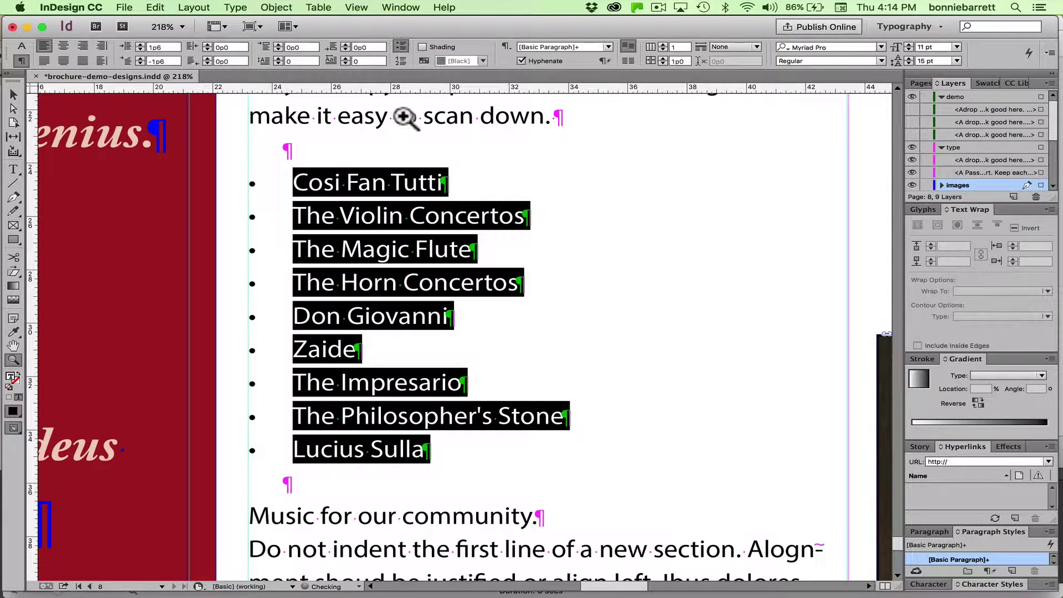
pyautogui.click(13, 168)
pyautogui.click(387, 183)
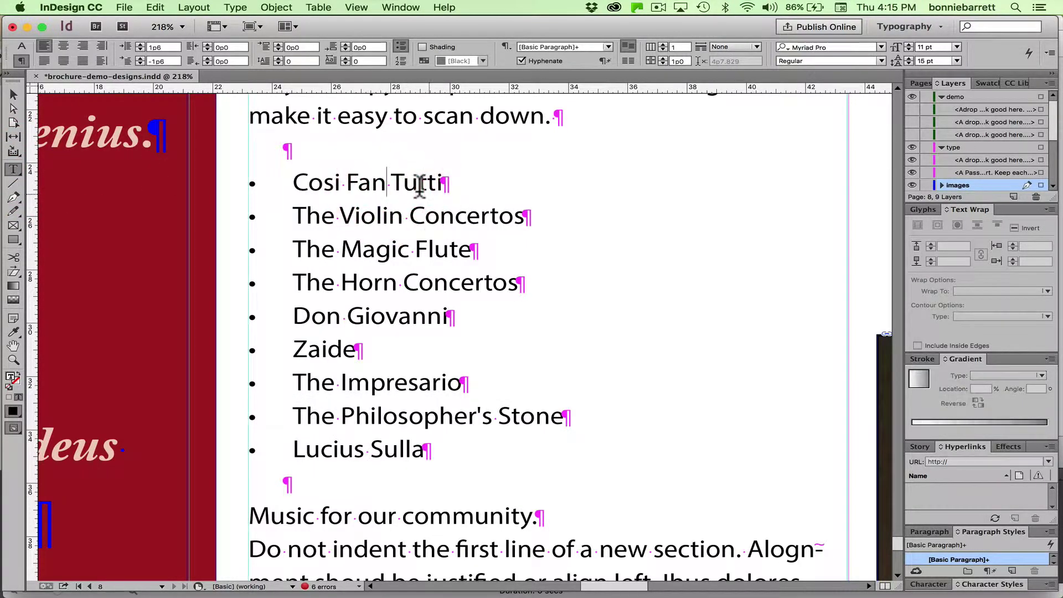
# Try a numbered list on all nine titles, then switch back to bullets
pyautogui.moveTo(282, 171); pyautogui.dragTo(489, 443)
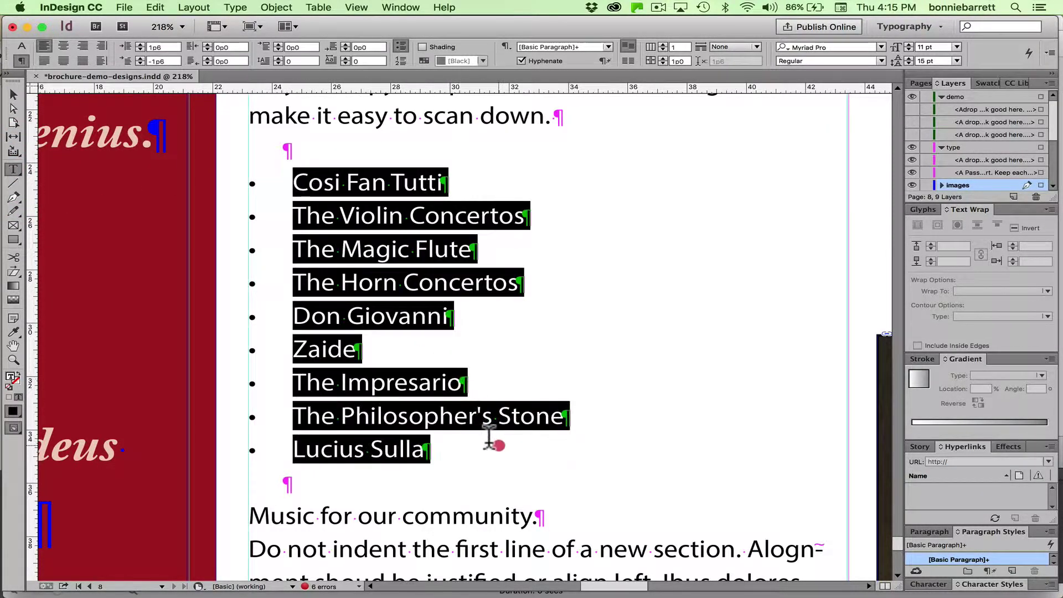
pyautogui.click(399, 61)
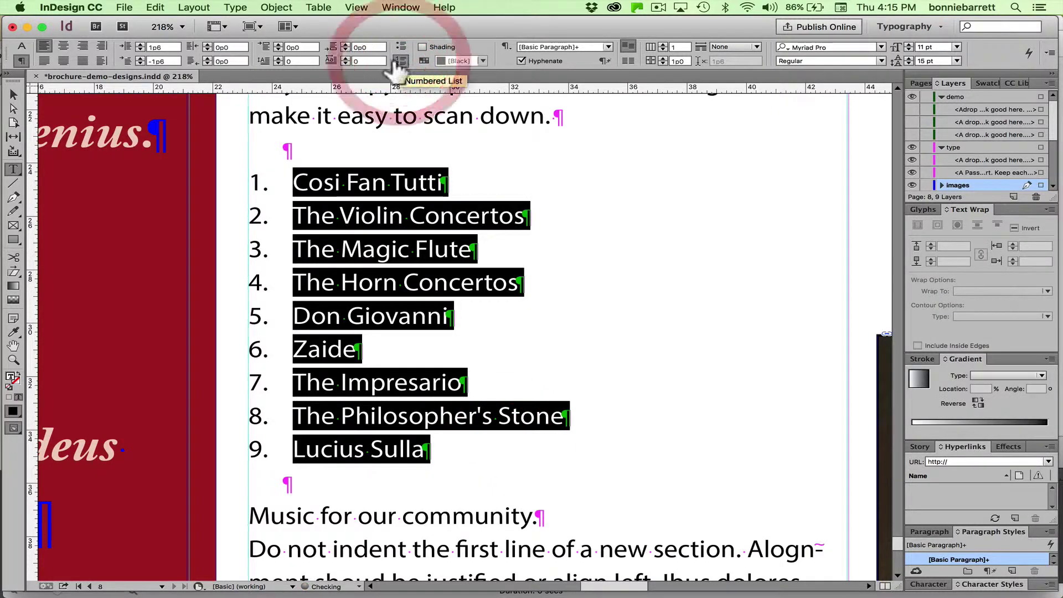
pyautogui.click(361, 178)
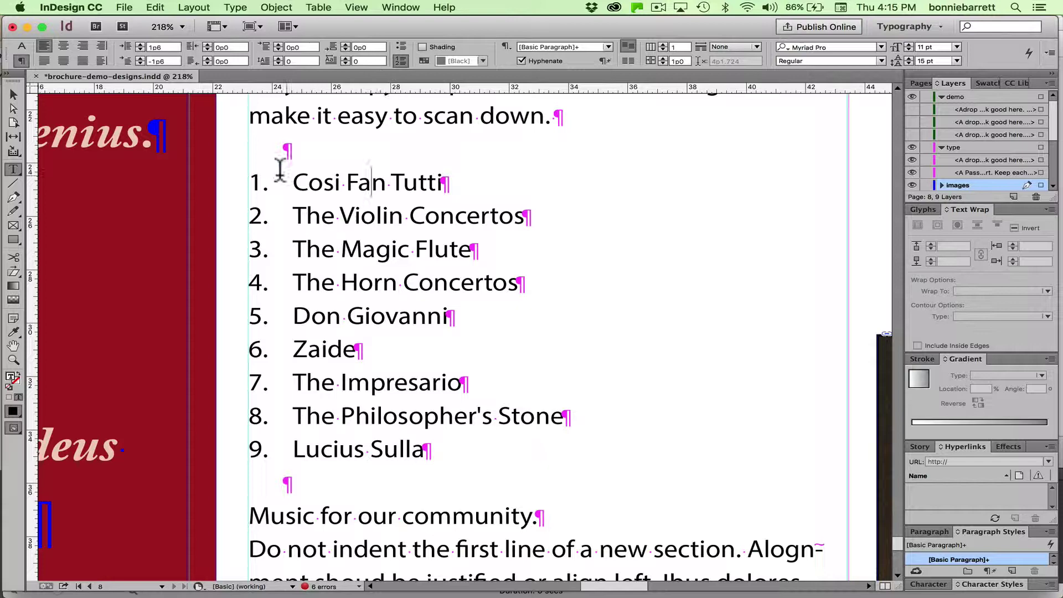
pyautogui.moveTo(291, 178); pyautogui.dragTo(438, 430)
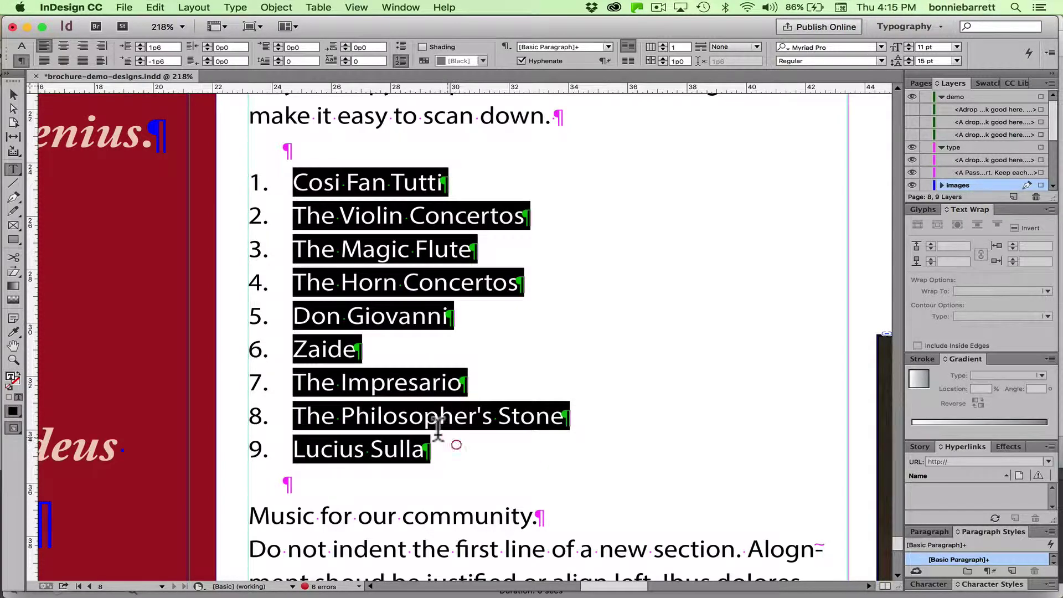
pyautogui.click(400, 46)
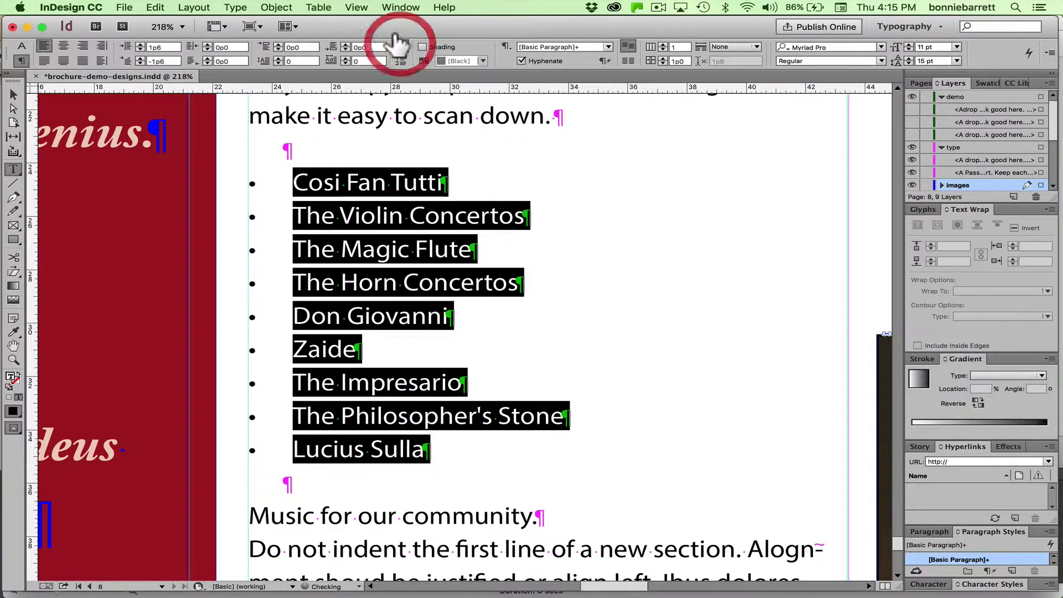
pyautogui.click(321, 194)
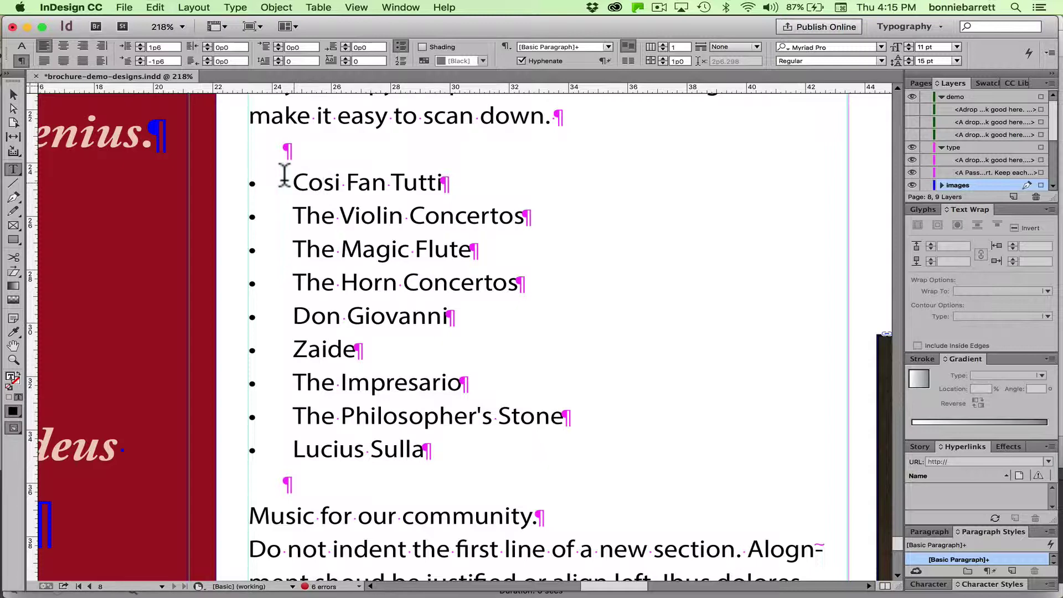
pyautogui.click(288, 181)
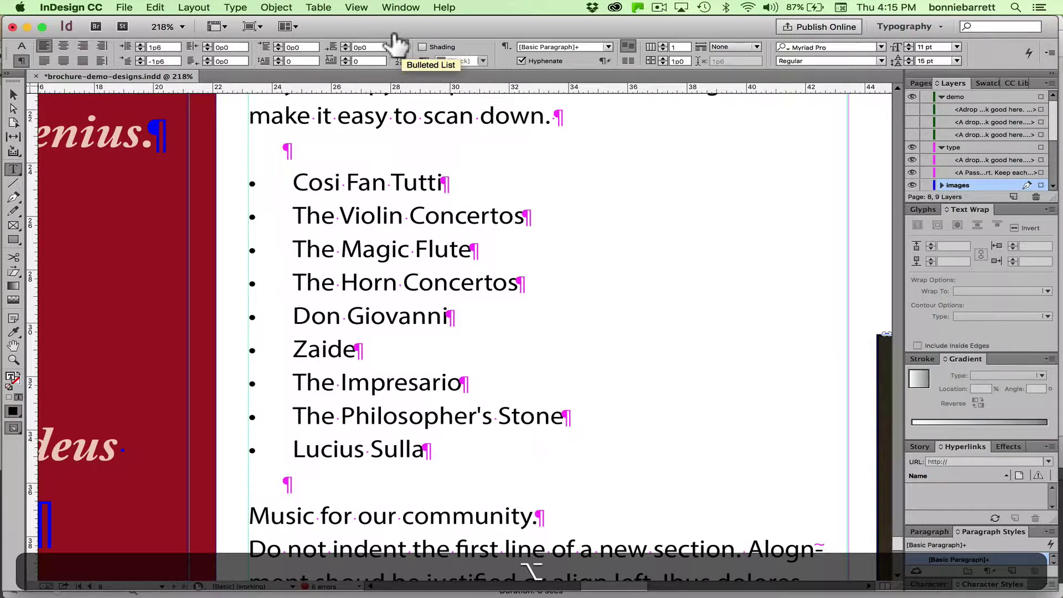
# Preview check mark, teardrop asterisk and floral heart bullets, then cancel and reopen Bullets and Numbering
pyautogui.keyDown('alt'); pyautogui.click(401, 46); pyautogui.keyUp('alt')
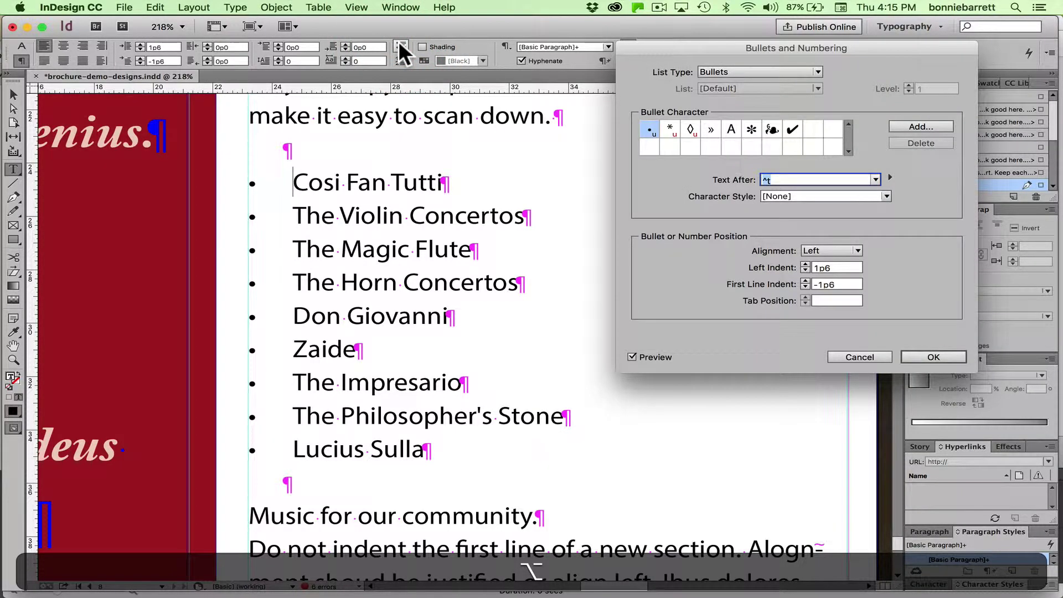
pyautogui.moveTo(694, 48); pyautogui.dragTo(595, 28)
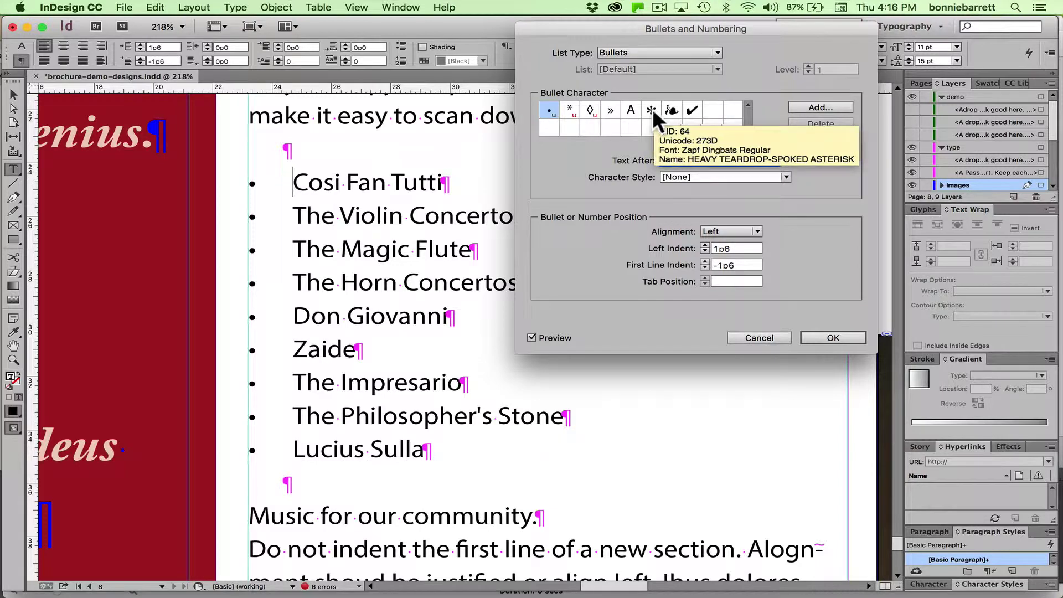
pyautogui.click(689, 108)
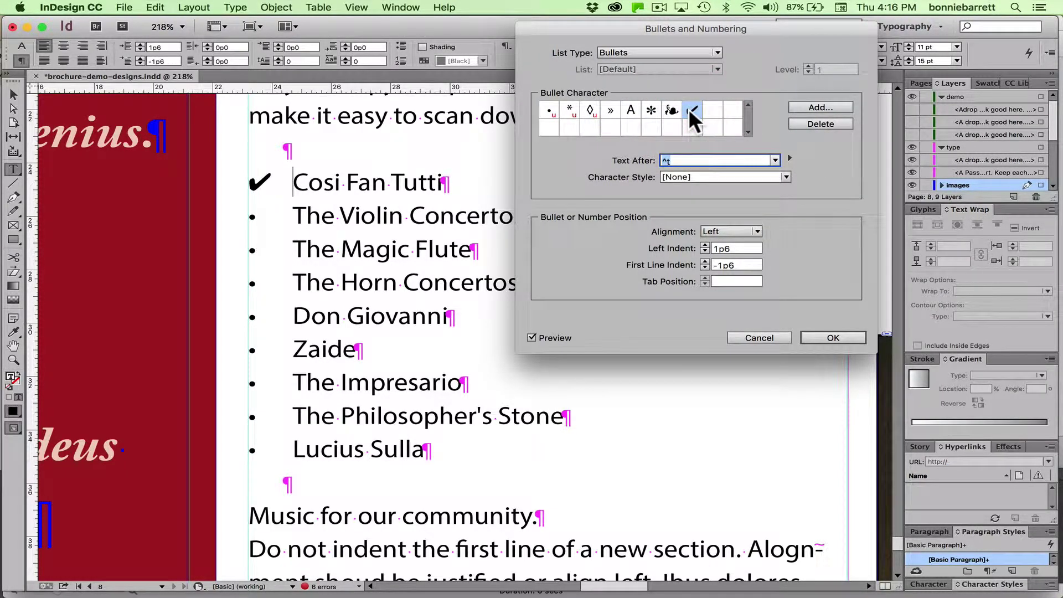
pyautogui.click(649, 107)
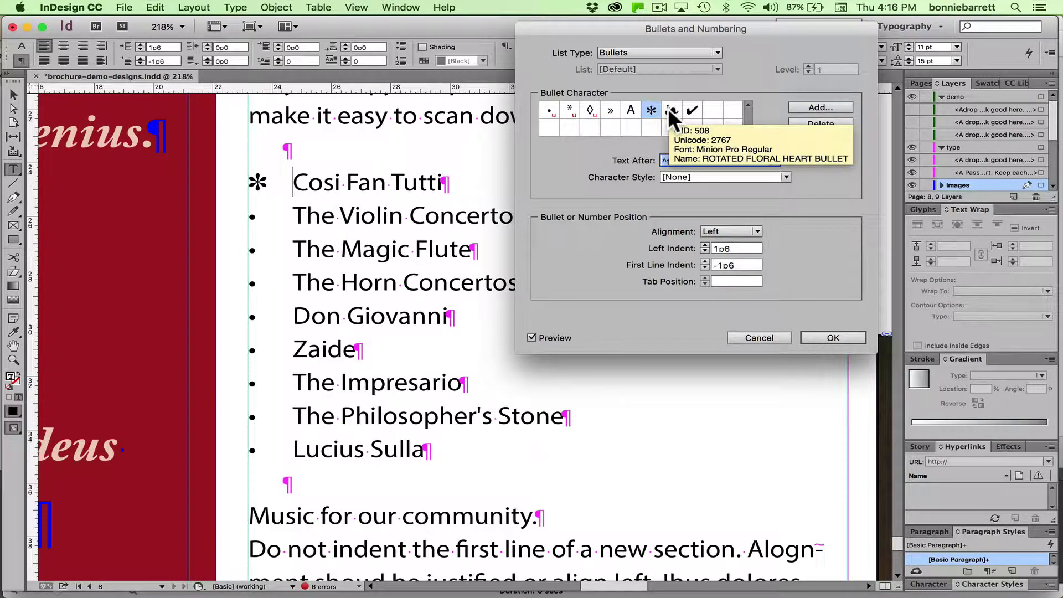
pyautogui.click(669, 109)
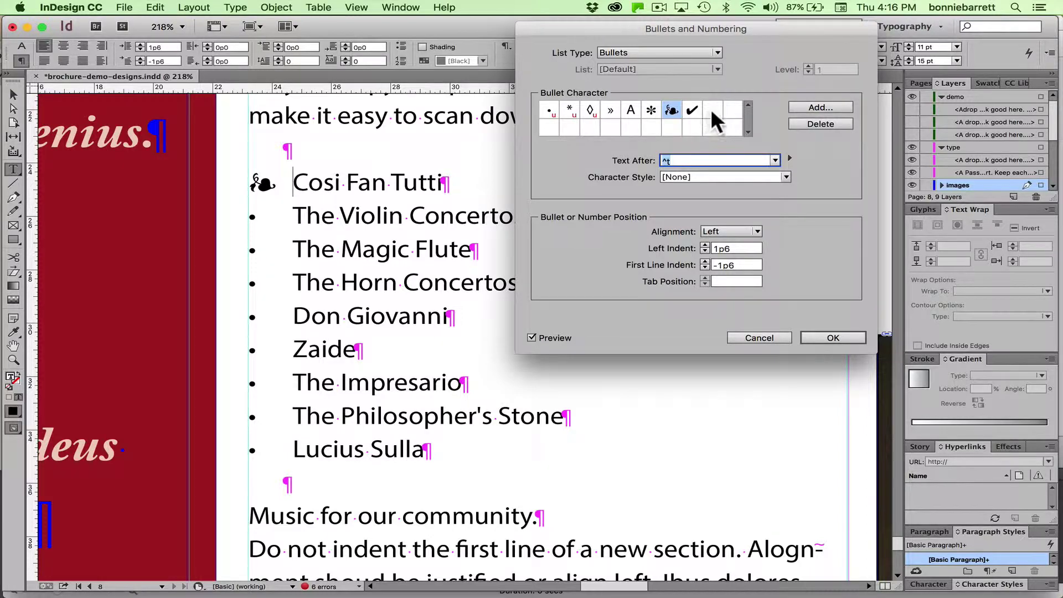
pyautogui.click(706, 123)
pyautogui.click(760, 335)
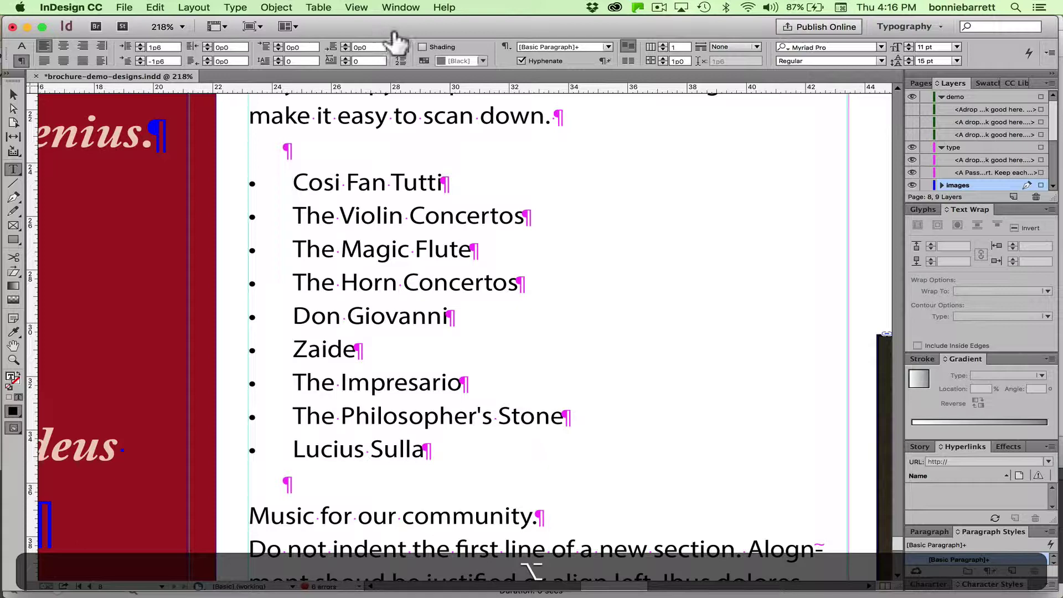
pyautogui.keyDown('alt'); pyautogui.click(401, 46); pyautogui.keyUp('alt')
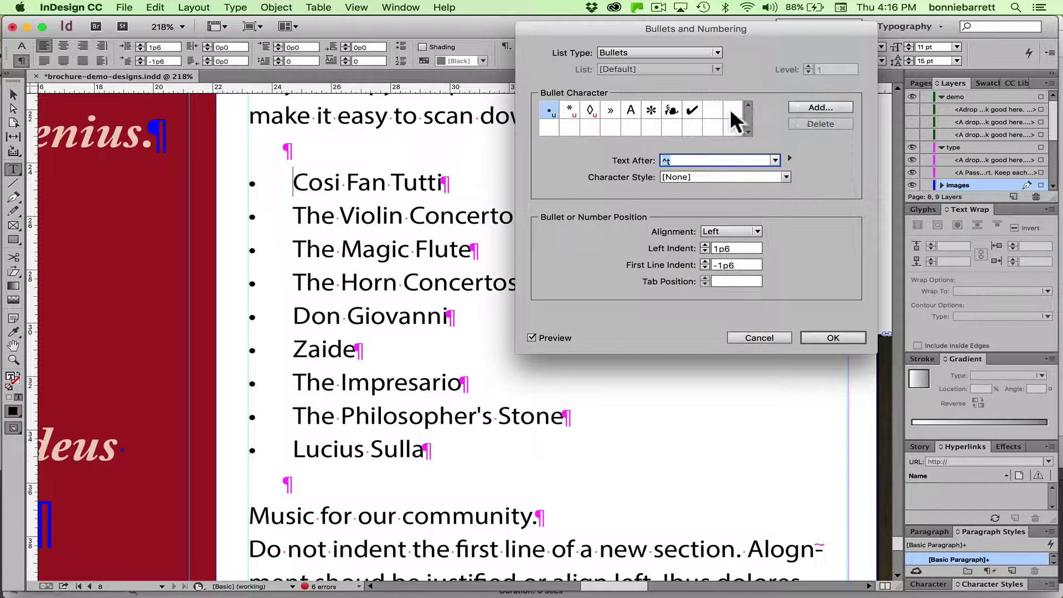
# Browse Zapf Dingbats, then add Minion Pro's Floral Heart glyph as a new bullet character
pyautogui.click(806, 105)
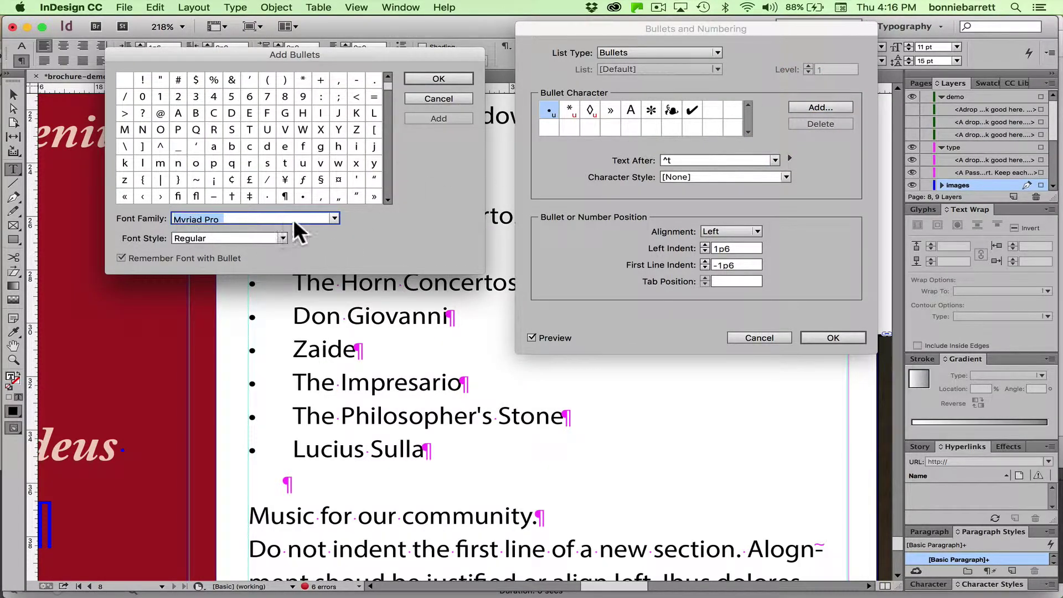
pyautogui.moveTo(387, 87); pyautogui.dragTo(375, 192)
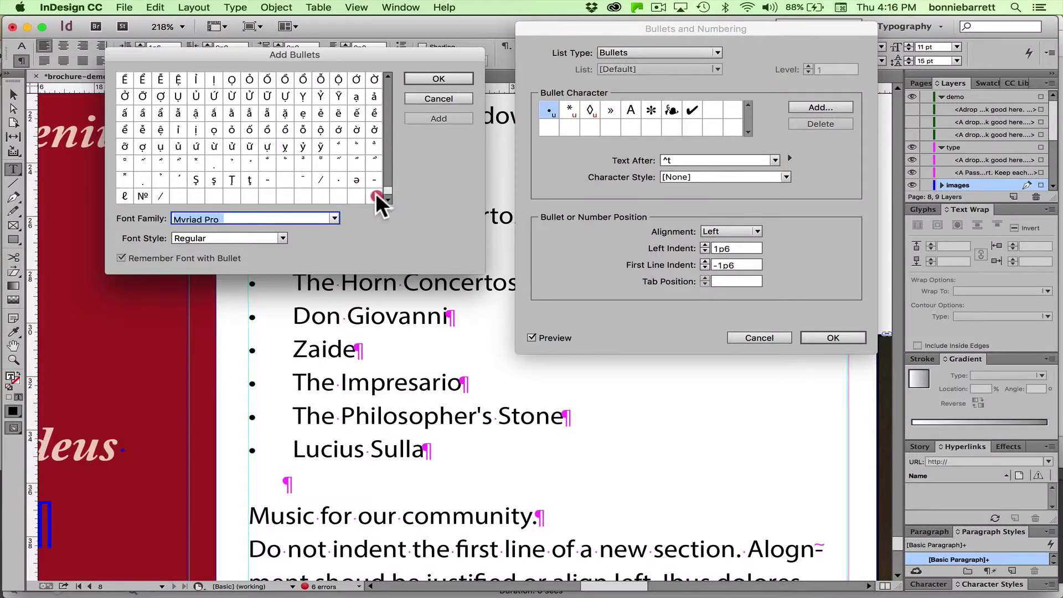
pyautogui.click(333, 217)
pyautogui.moveTo(336, 244); pyautogui.dragTo(325, 473)
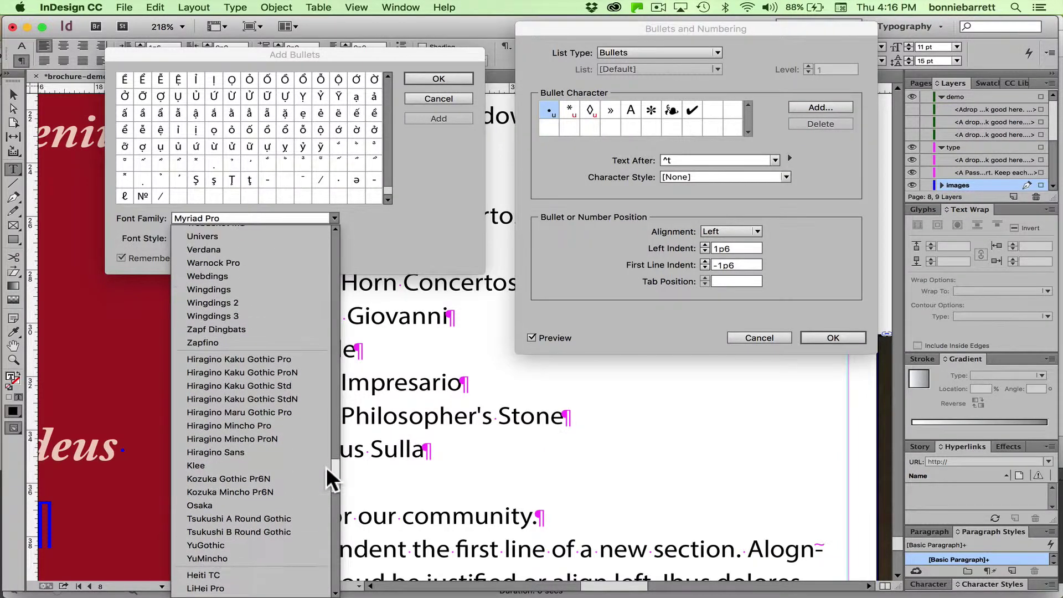
pyautogui.click(235, 330)
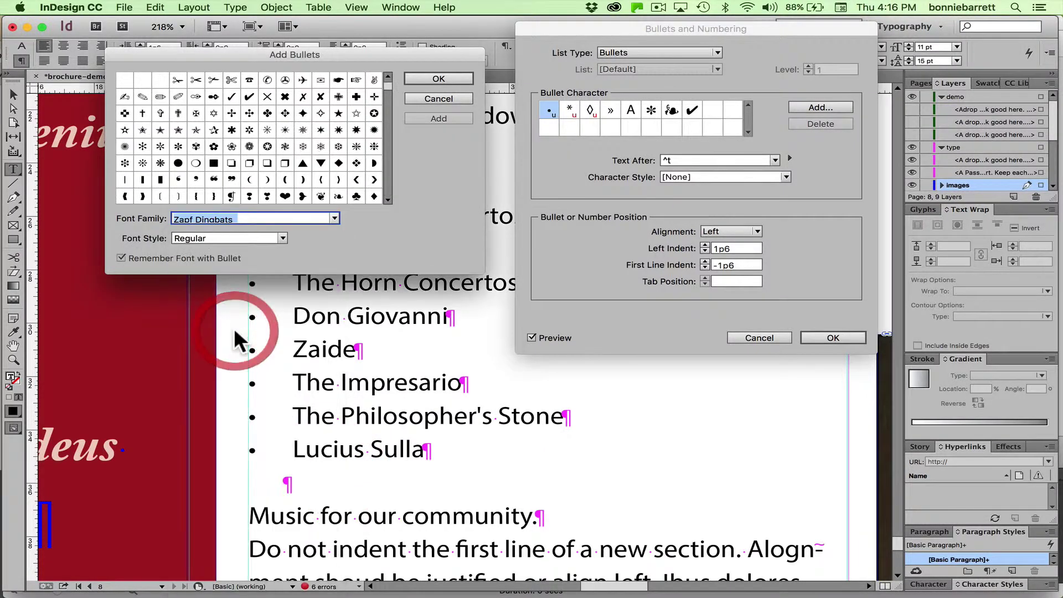
pyautogui.moveTo(386, 84); pyautogui.dragTo(389, 60)
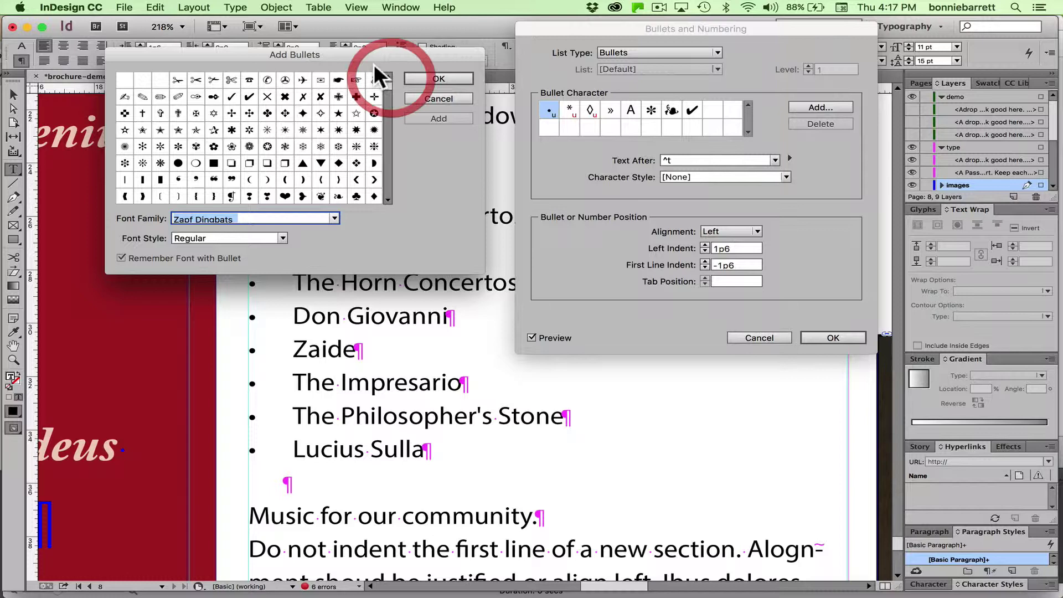
pyautogui.click(334, 218)
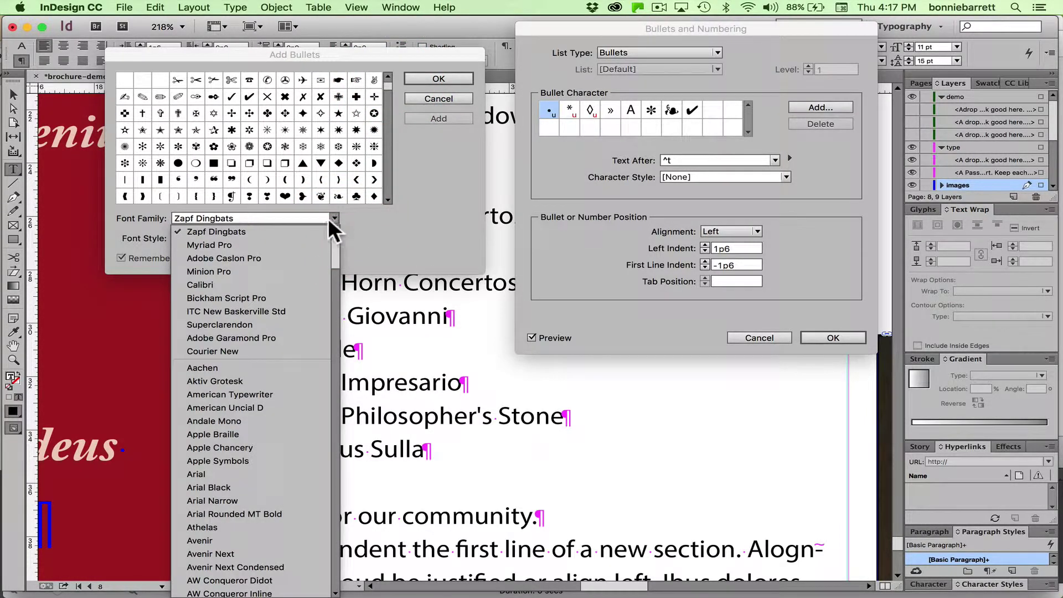
pyautogui.click(221, 270)
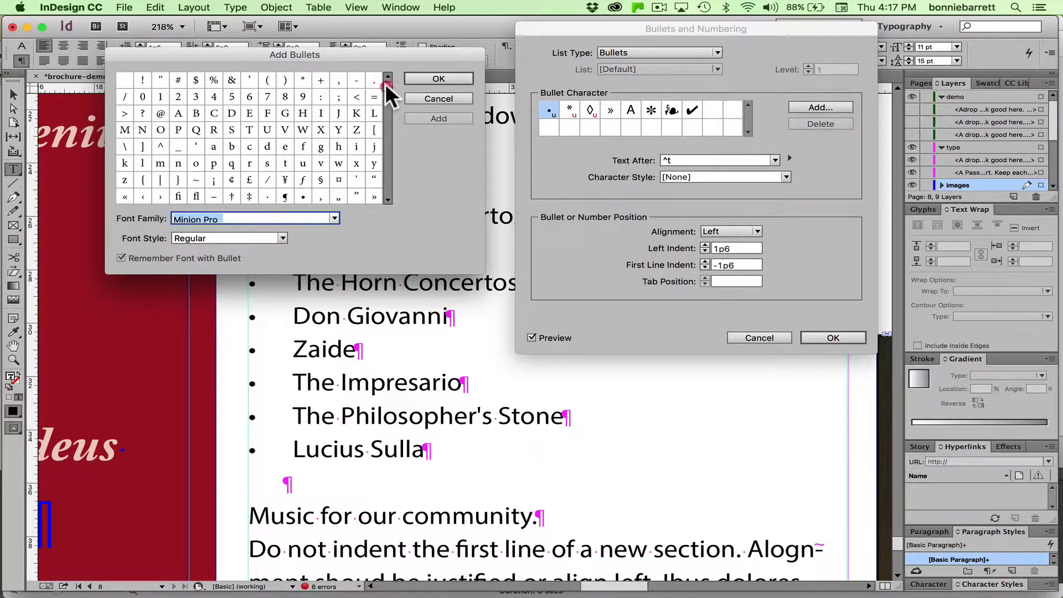
pyautogui.moveTo(384, 83); pyautogui.dragTo(380, 113)
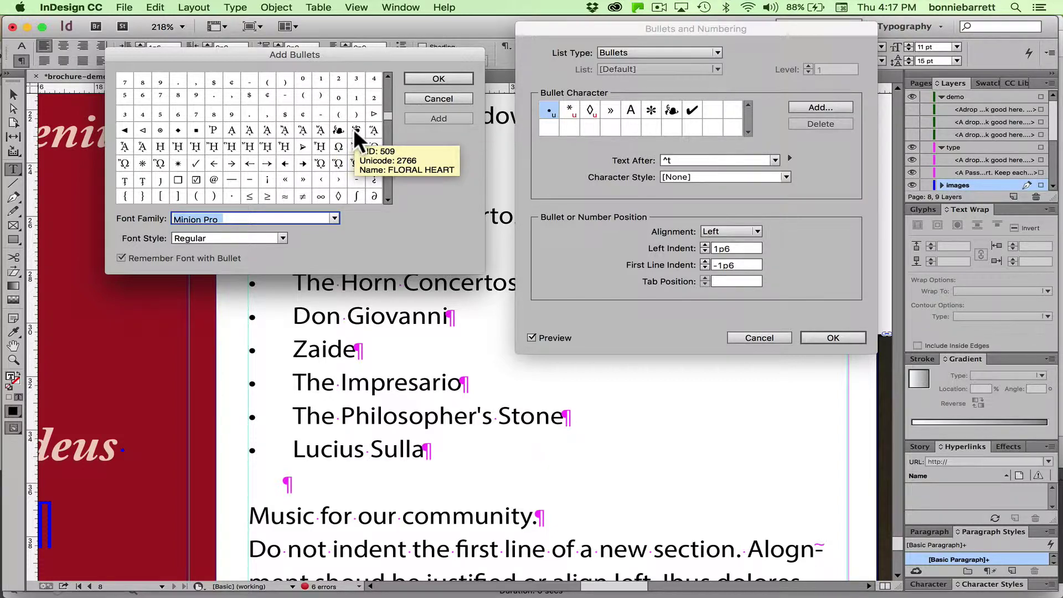
pyautogui.click(354, 129)
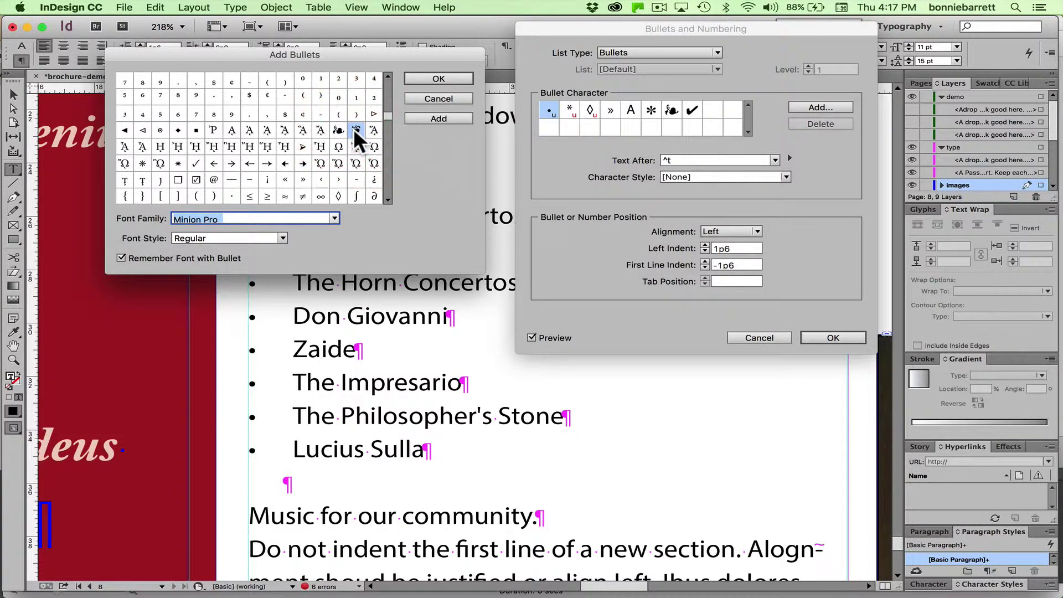
pyautogui.click(433, 118)
# After previewing the heart and checkmark, choose the fleuron ornament as the bullet
pyautogui.click(449, 78)
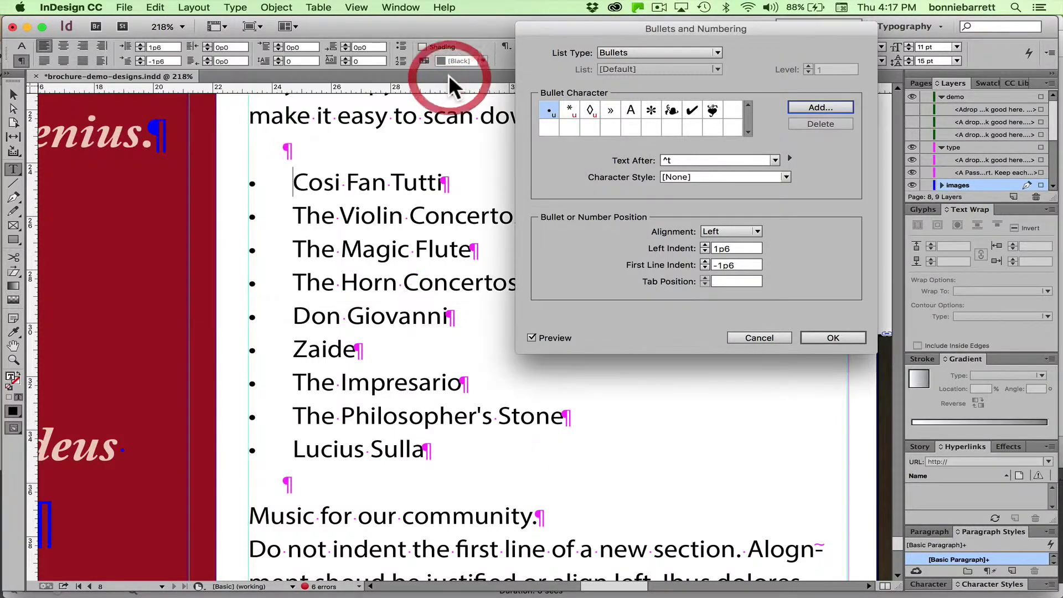
pyautogui.click(711, 110)
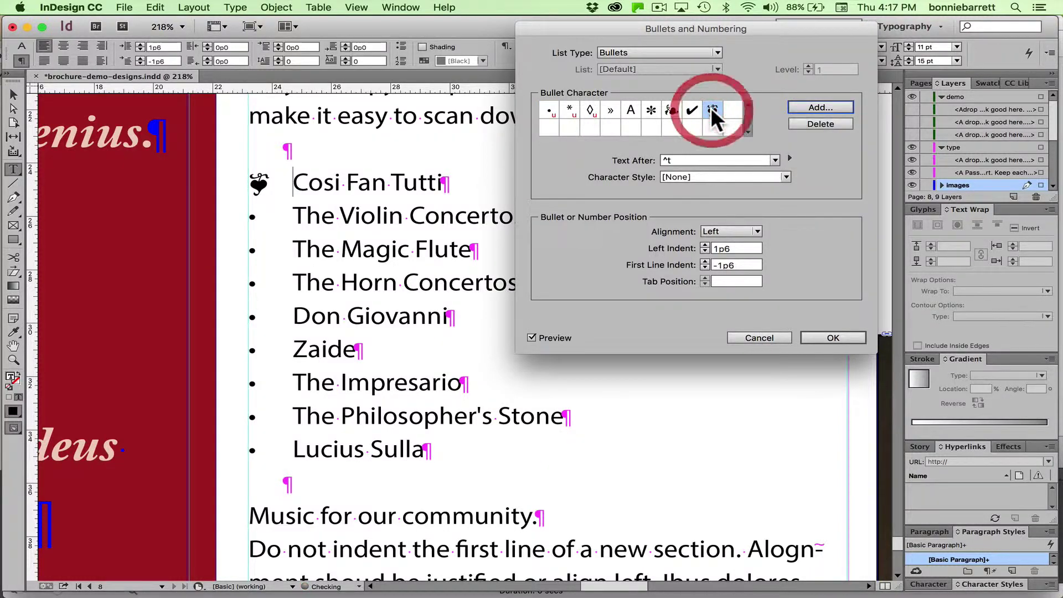
pyautogui.click(693, 108)
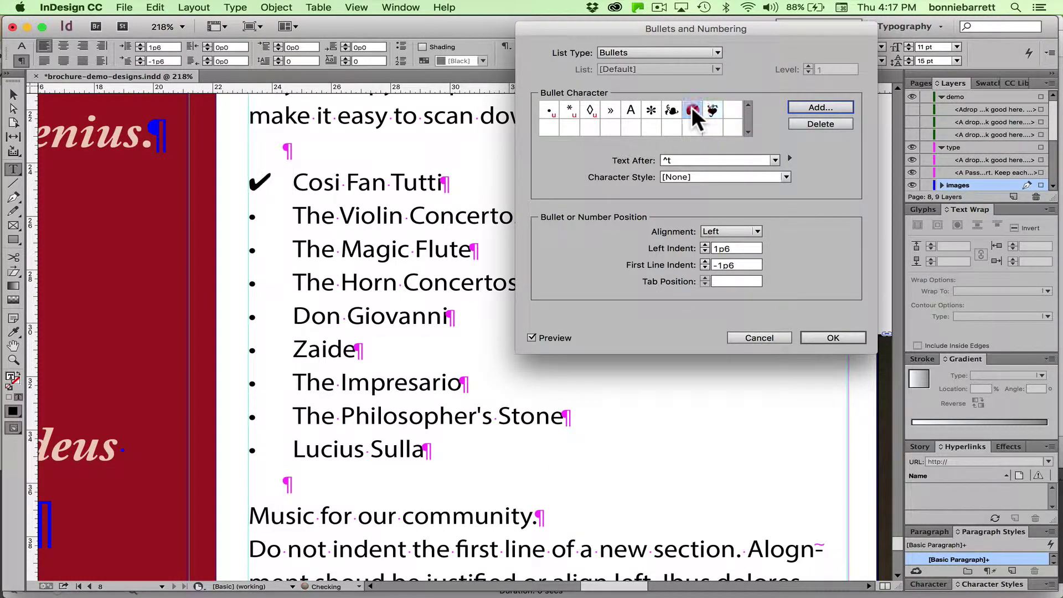
pyautogui.click(667, 110)
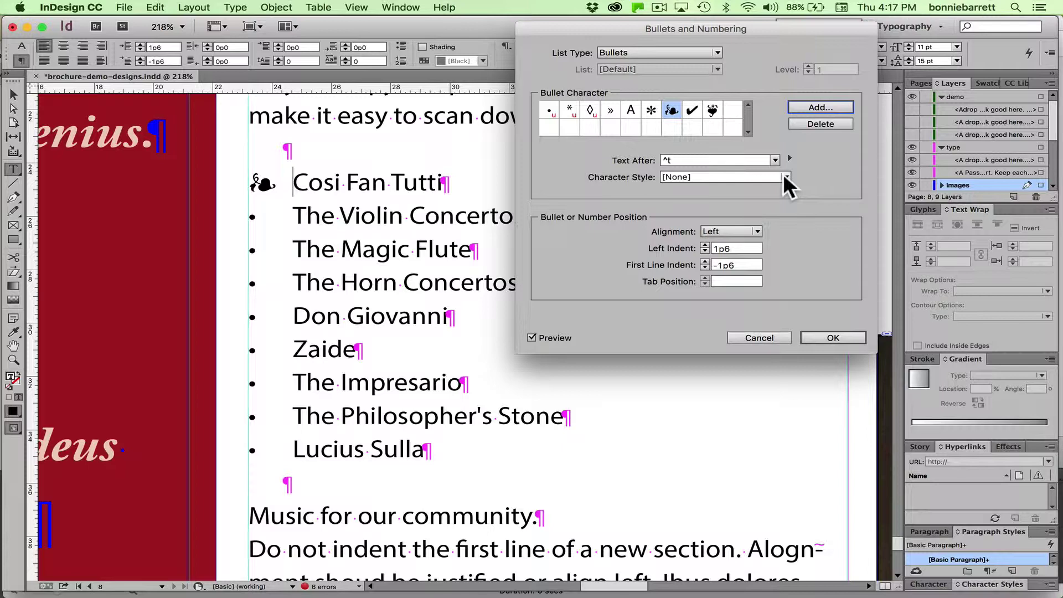
pyautogui.moveTo(783, 173); pyautogui.dragTo(767, 257)
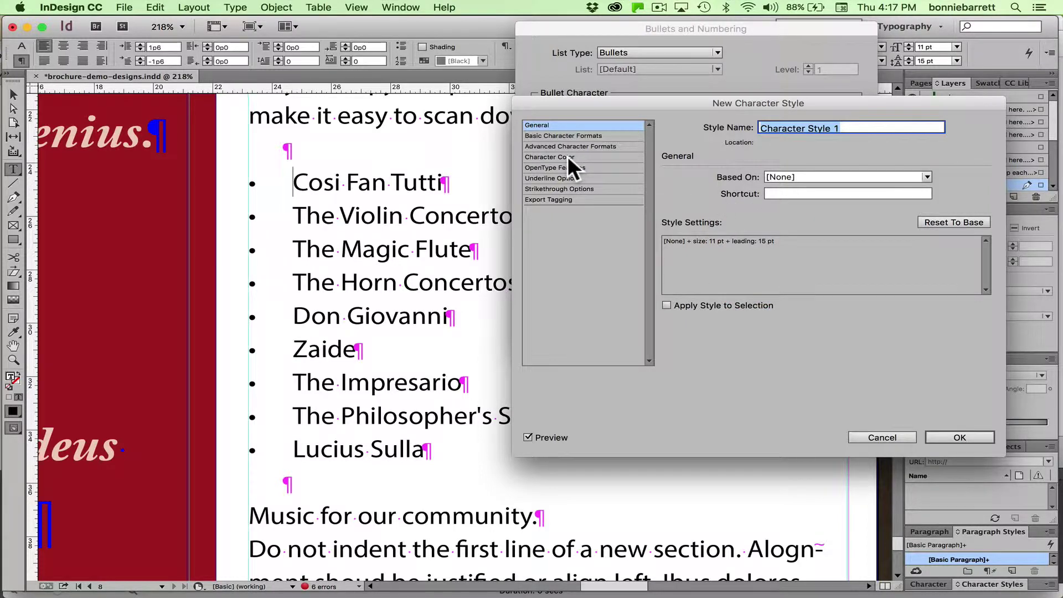
# Name the new character style 'maroon' with character colour C=28 M=90 Y=100 K=30
pyautogui.write('maroon')
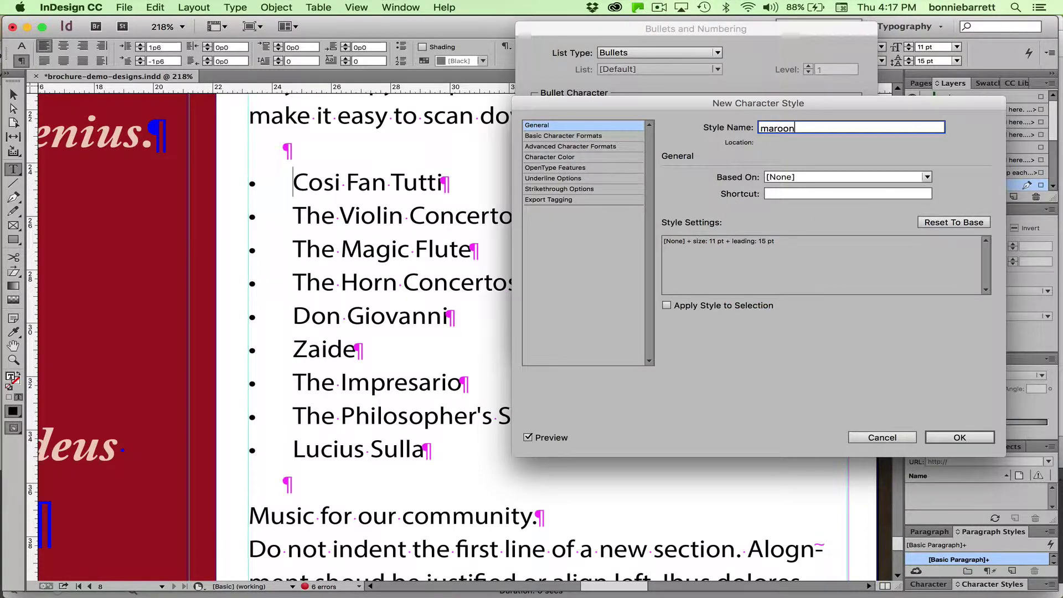
pyautogui.click(589, 157)
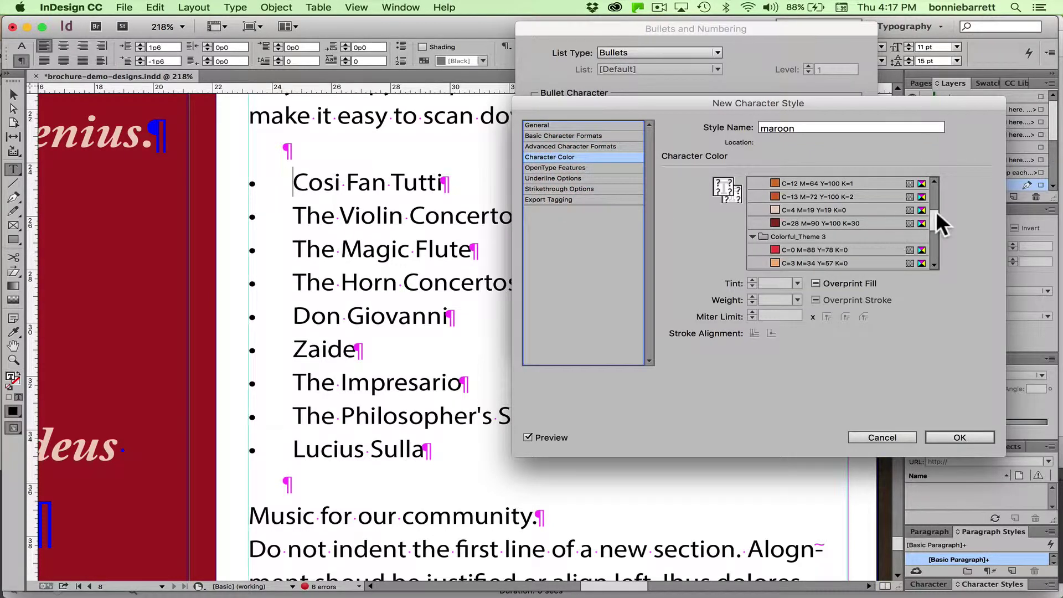
pyautogui.click(877, 221)
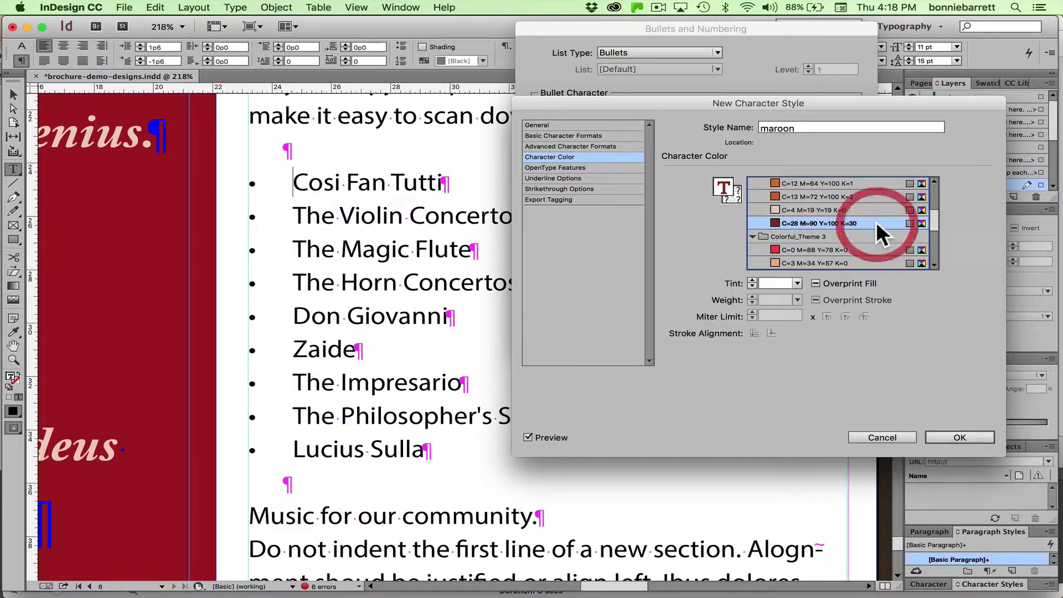
pyautogui.click(952, 437)
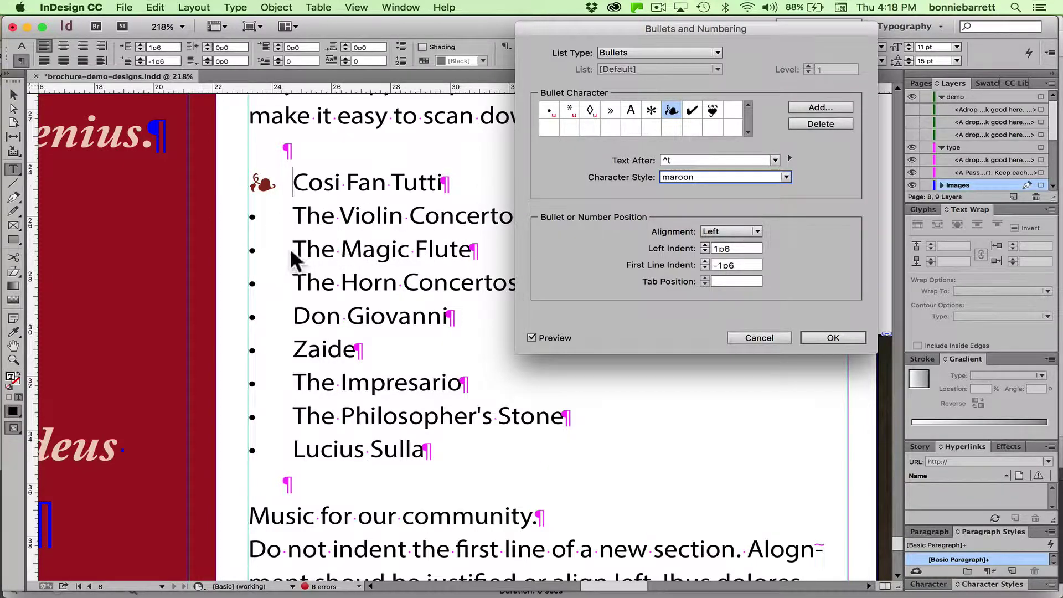
# Zoom out, reposition the dialog, and put a tab after the bullet, dismissing the warning
pyautogui.moveTo(590, 29); pyautogui.dragTo(408, 511)
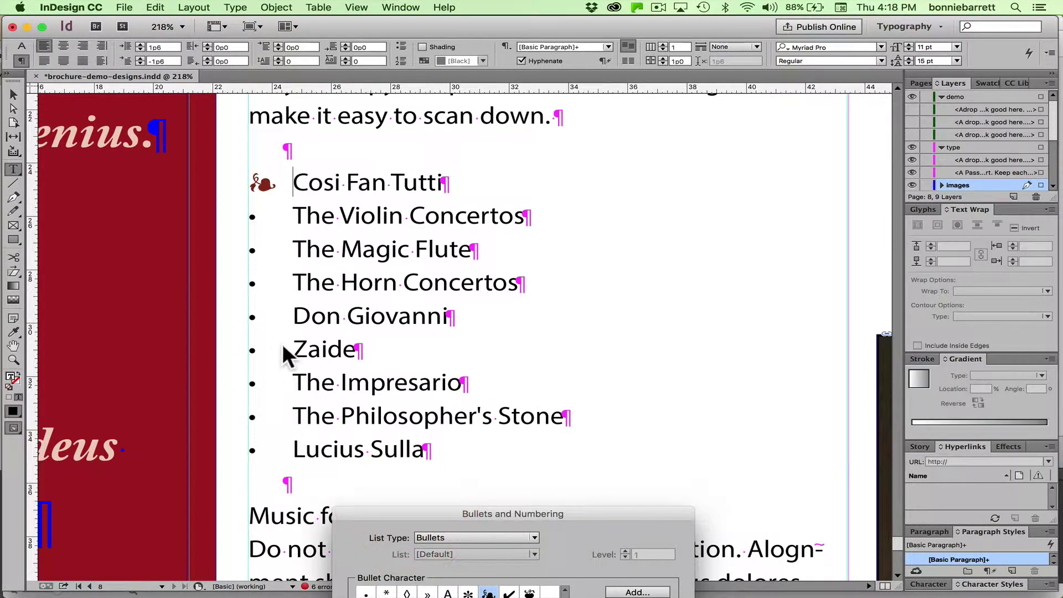
pyautogui.press('super+minus')
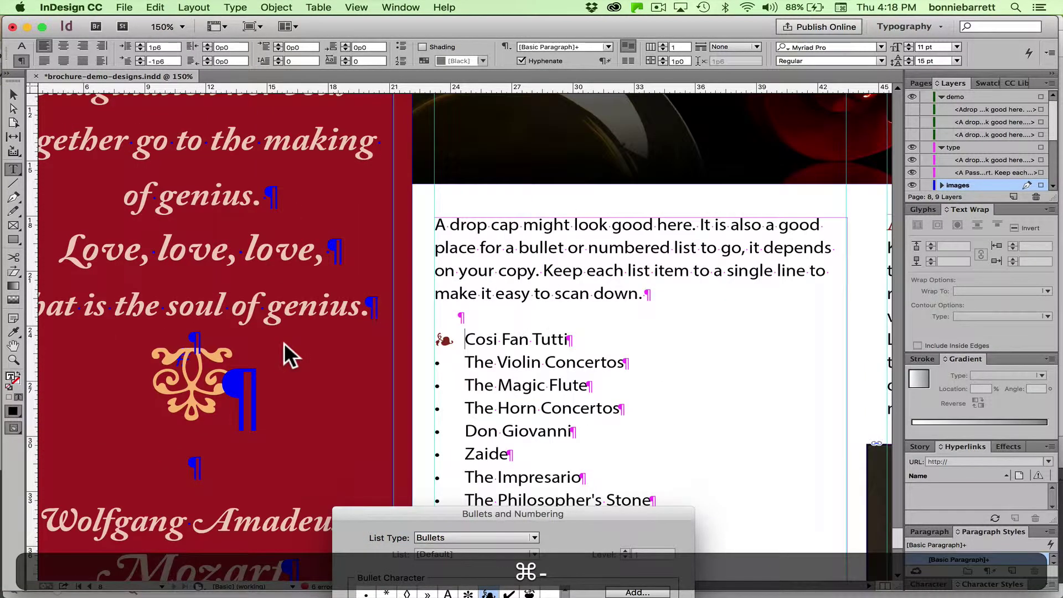
pyautogui.moveTo(591, 514); pyautogui.dragTo(296, 37)
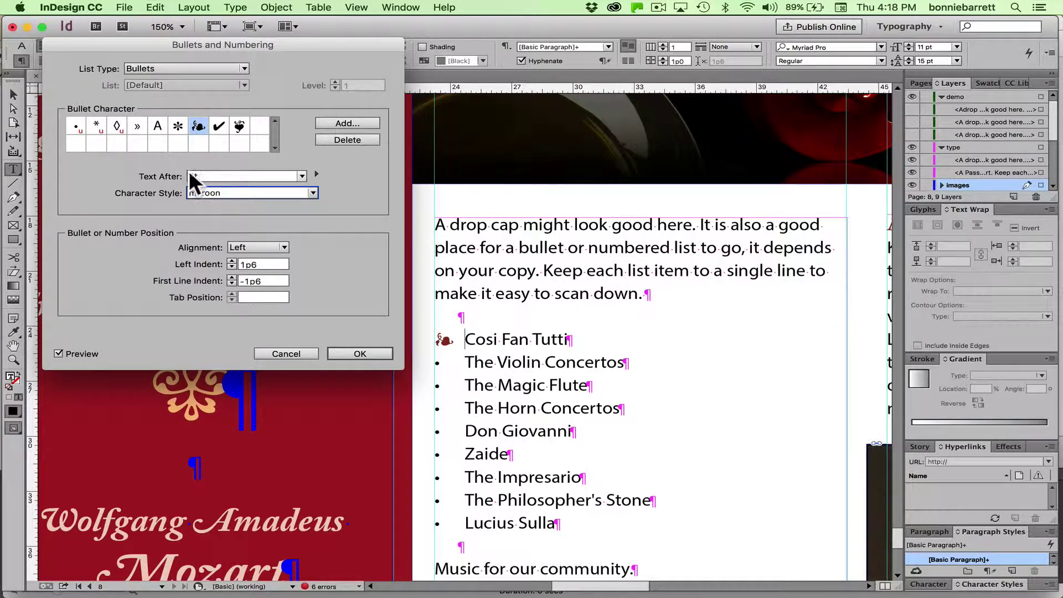
pyautogui.click(315, 174)
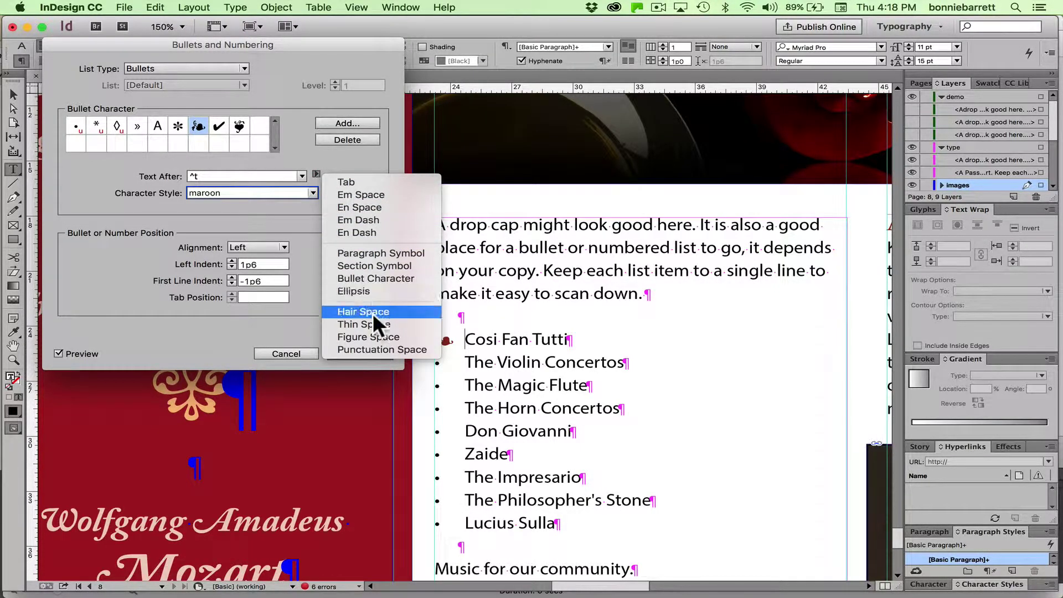
pyautogui.click(358, 181)
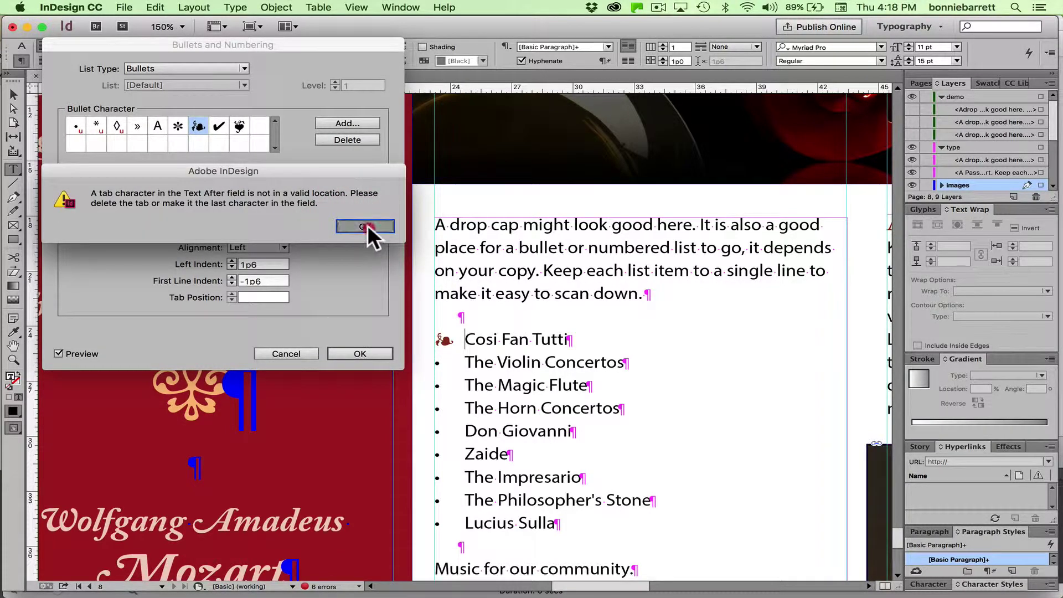
pyautogui.click(367, 226)
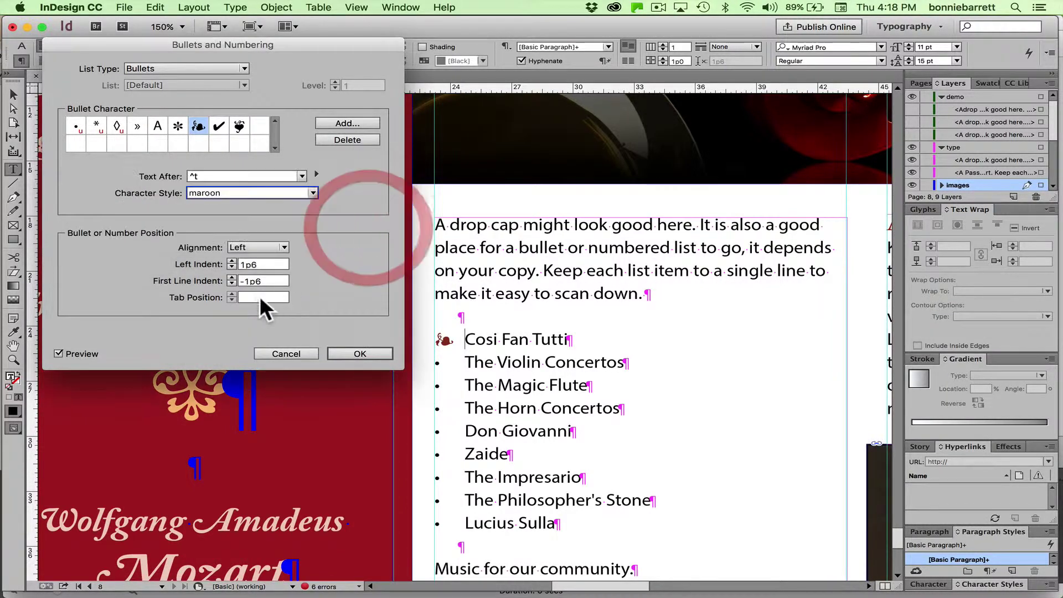
# Raise the left indent to 5p0 and apply the bullet settings
pyautogui.click(231, 262)
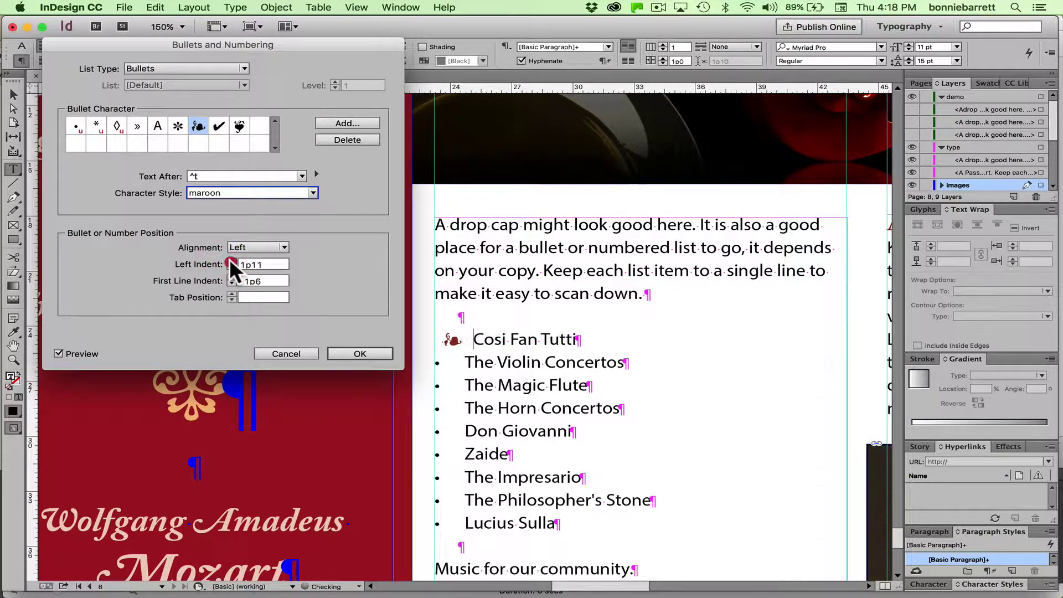
pyautogui.moveTo(230, 260); pyautogui.dragTo(230, 260)
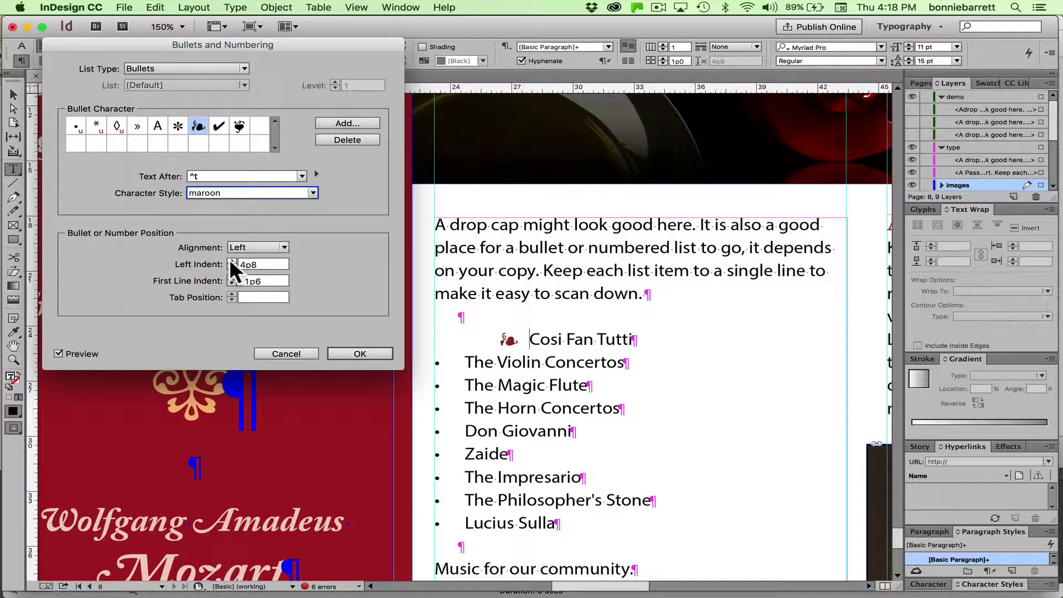
pyautogui.click(229, 259)
pyautogui.click(229, 258)
pyautogui.click(230, 258)
pyautogui.click(229, 258)
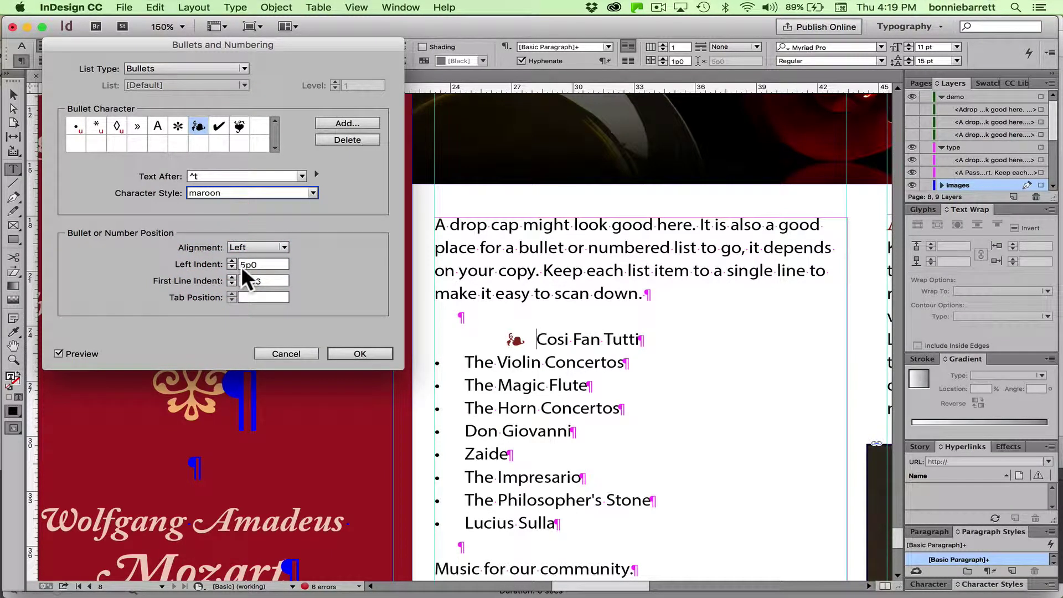
pyautogui.click(348, 349)
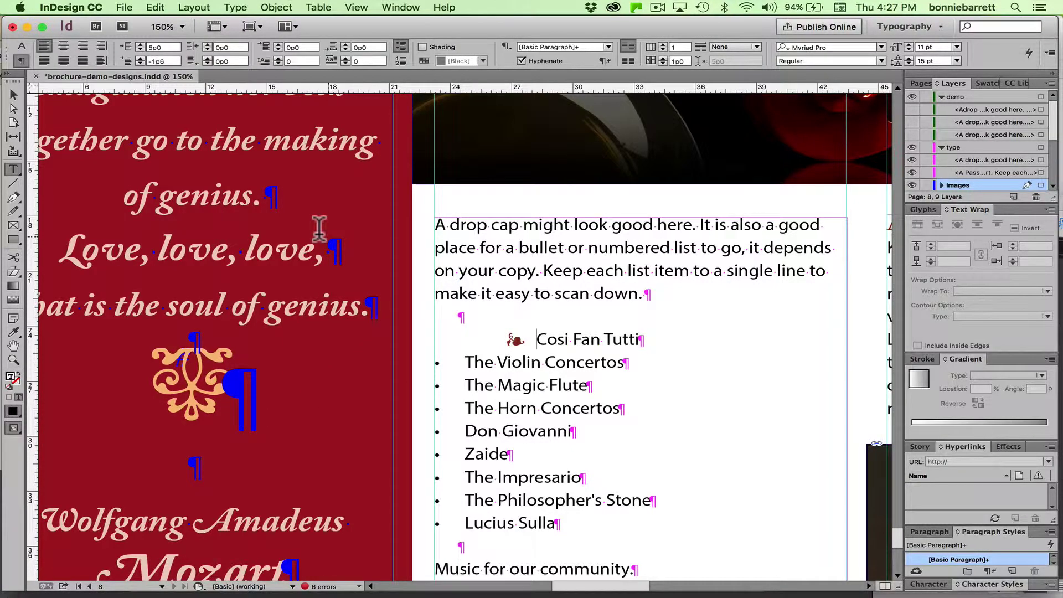
# Select Cosi Fan Tutti and change its font to Adobe Caslon Pro Semibold Italic
pyautogui.moveTo(535, 340); pyautogui.dragTo(630, 334)
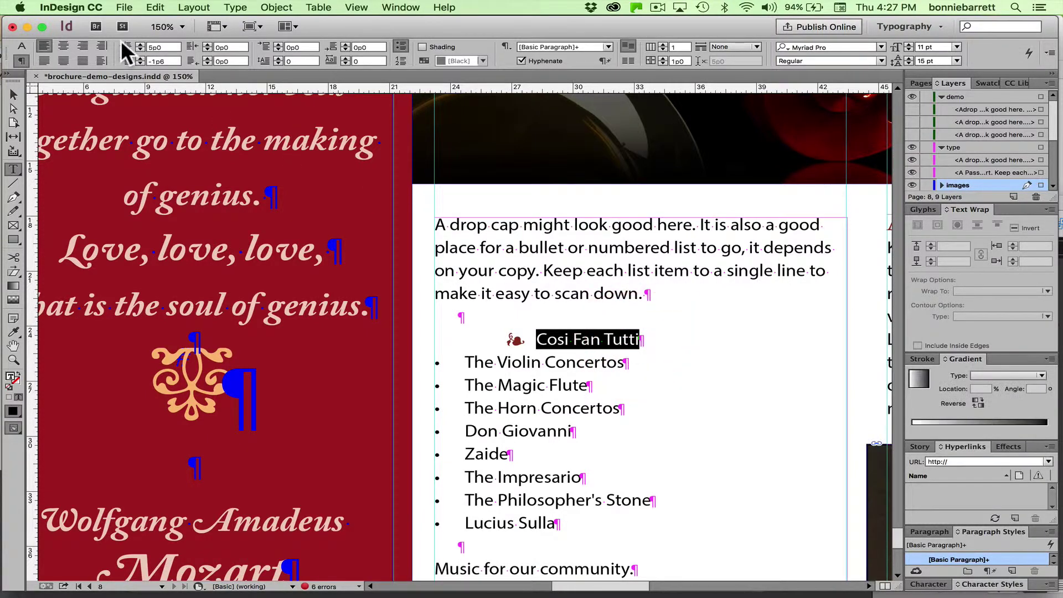
pyautogui.click(19, 45)
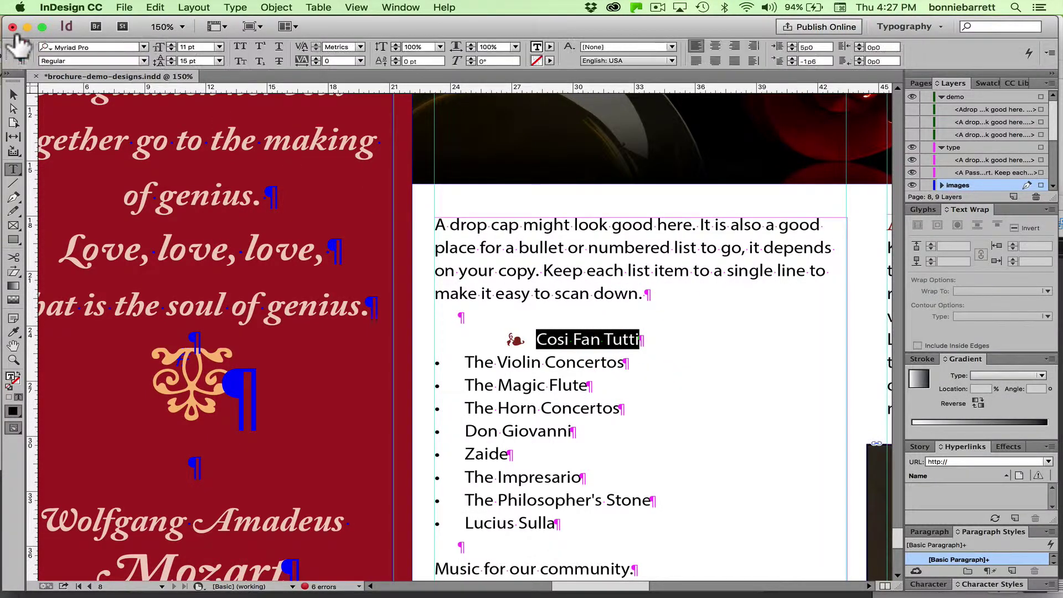
pyautogui.click(142, 44)
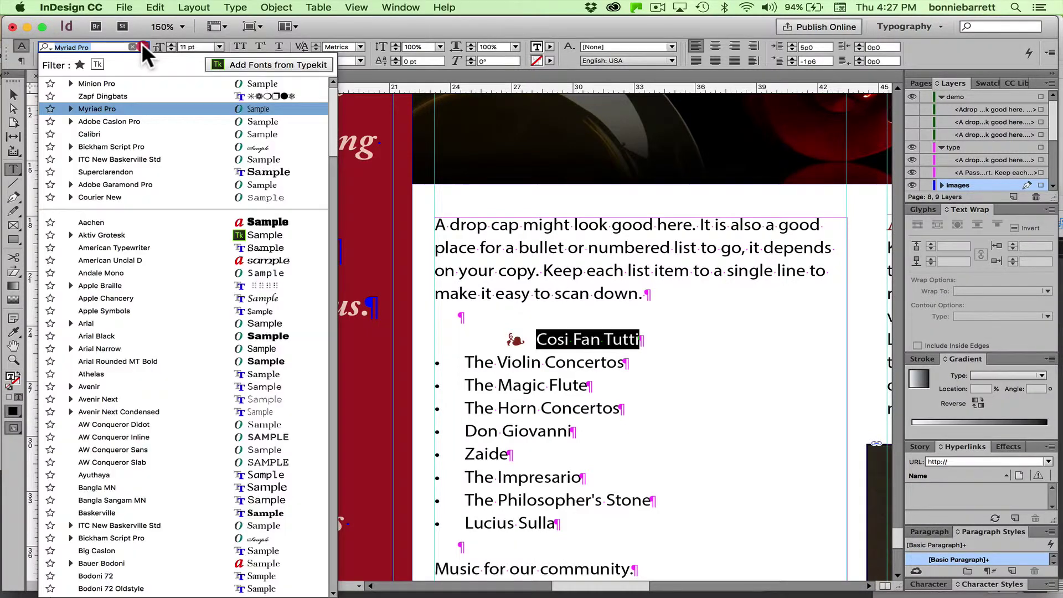
pyautogui.click(115, 121)
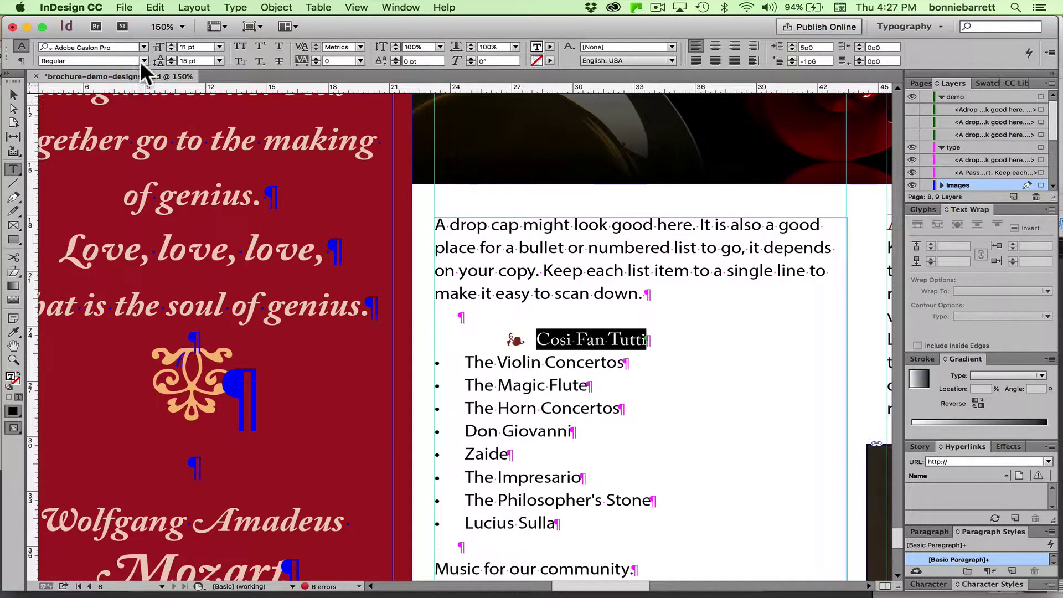
pyautogui.click(143, 60)
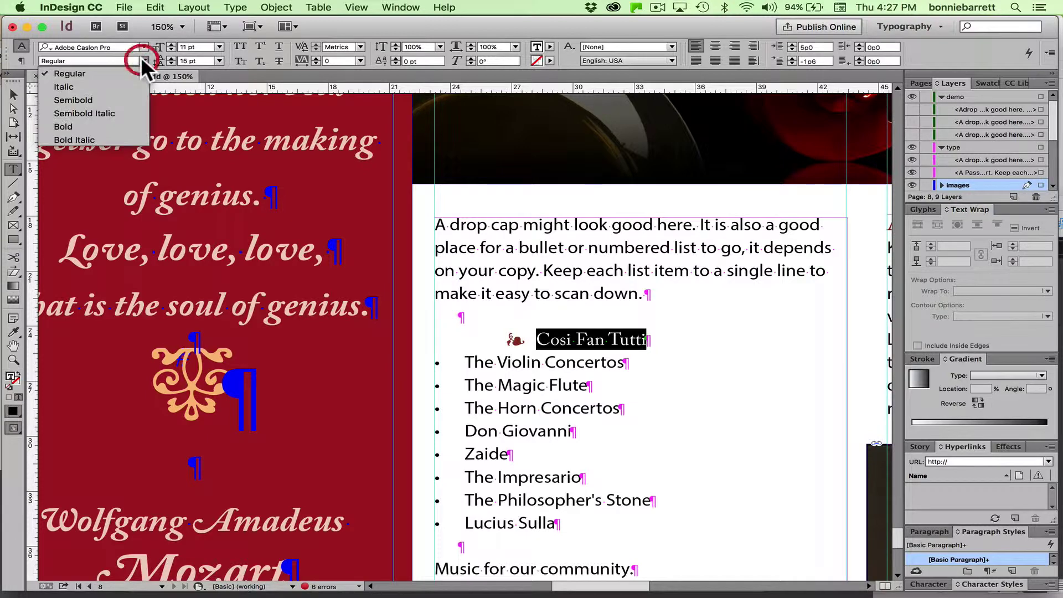
pyautogui.click(113, 111)
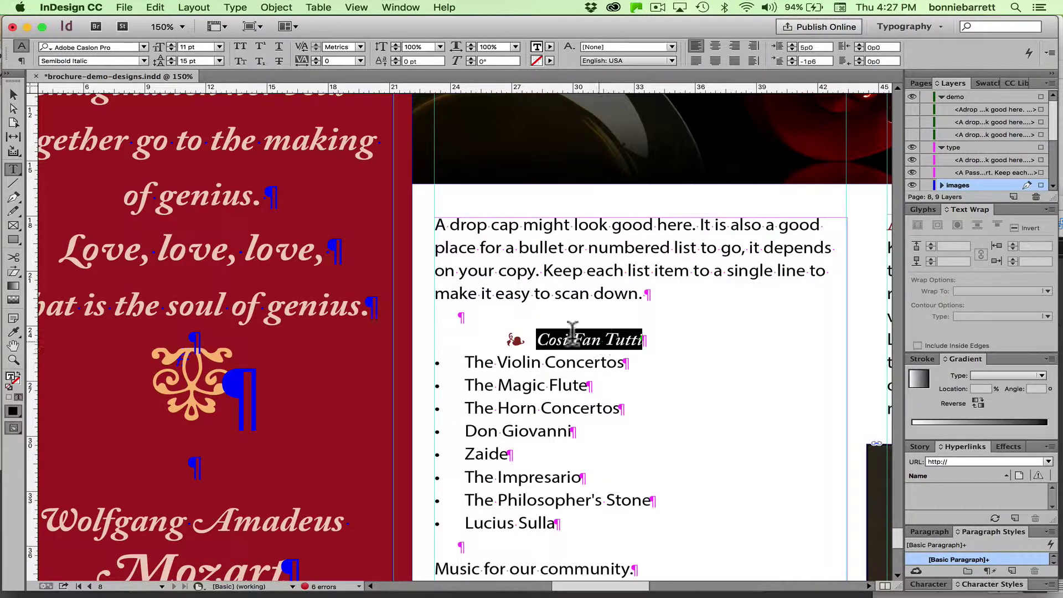
pyautogui.click(537, 339)
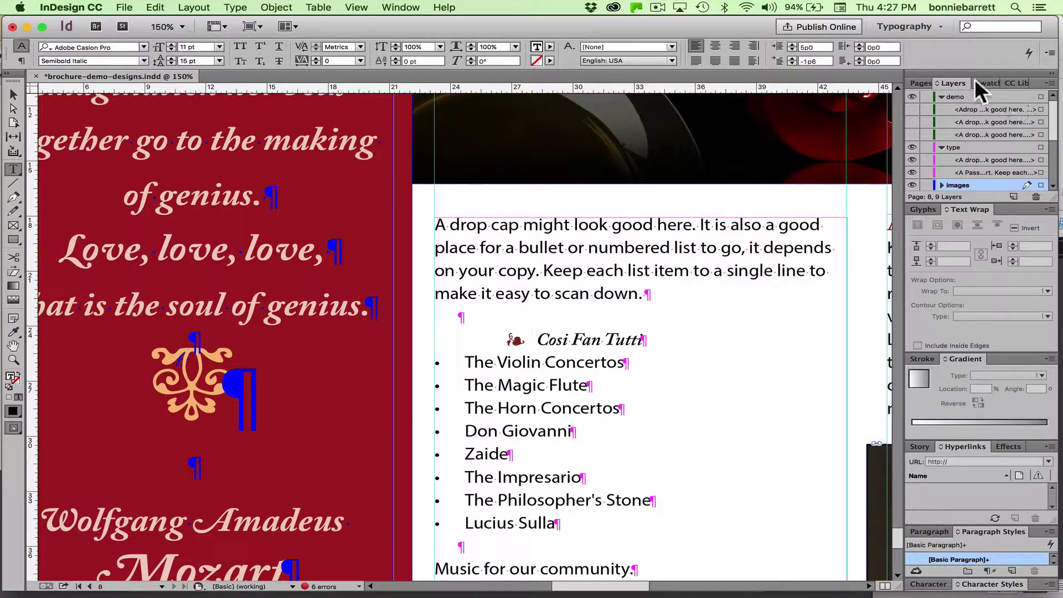
# Reset the Typography workspace and start a new paragraph style named 'Mozart bullet list'
pyautogui.click(913, 29)
pyautogui.click(923, 142)
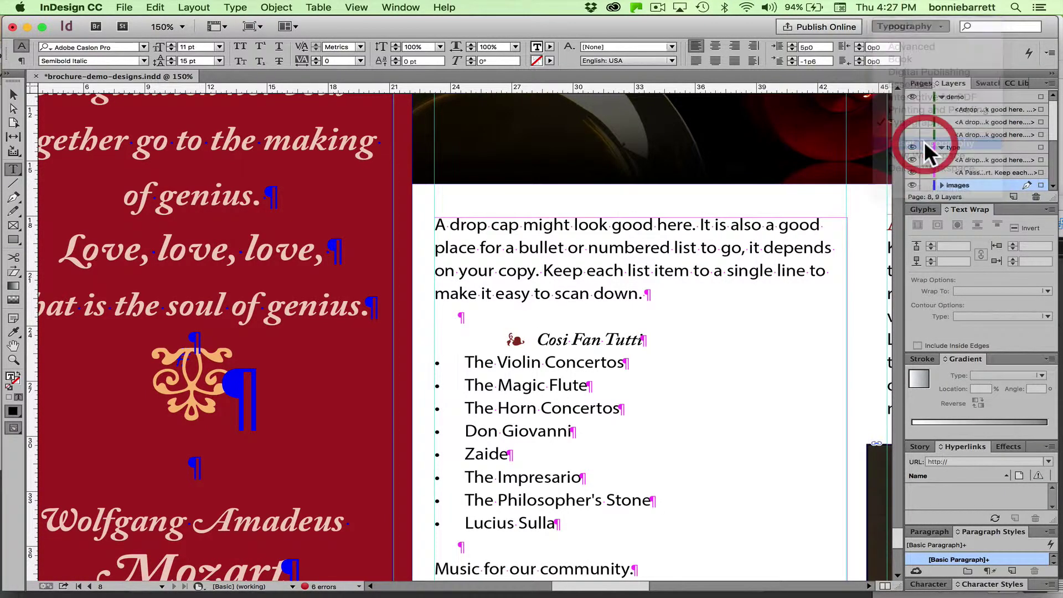
pyautogui.click(1013, 350)
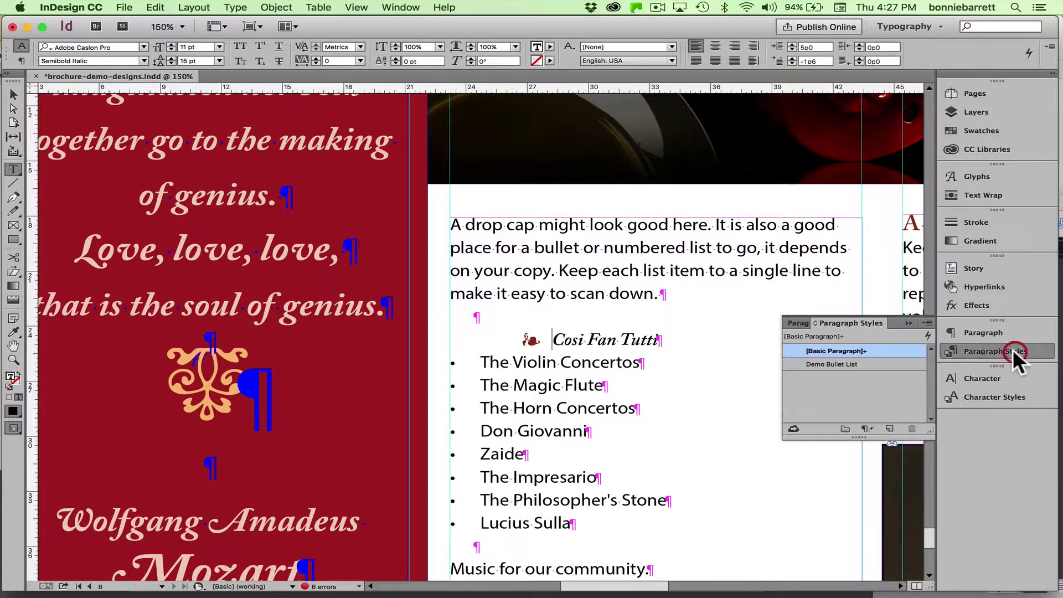
pyautogui.click(926, 323)
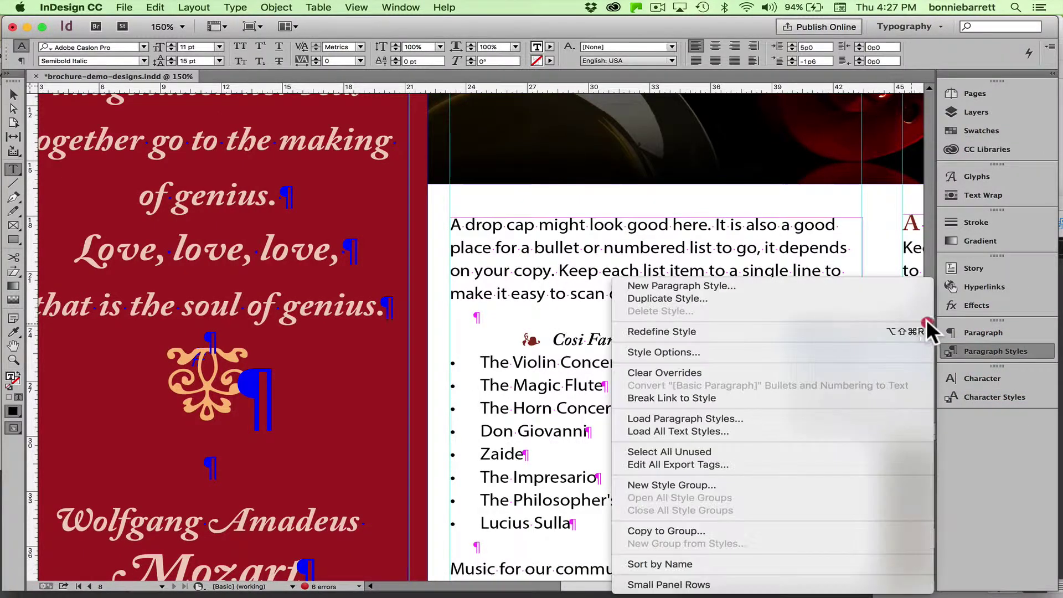
pyautogui.click(783, 287)
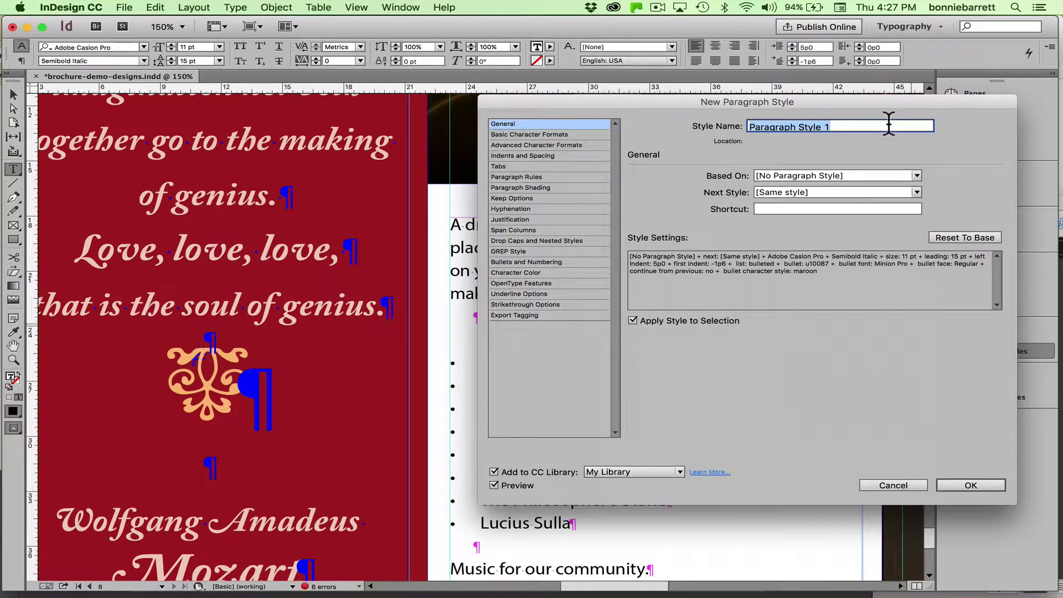
pyautogui.write('Mozart bullet list')
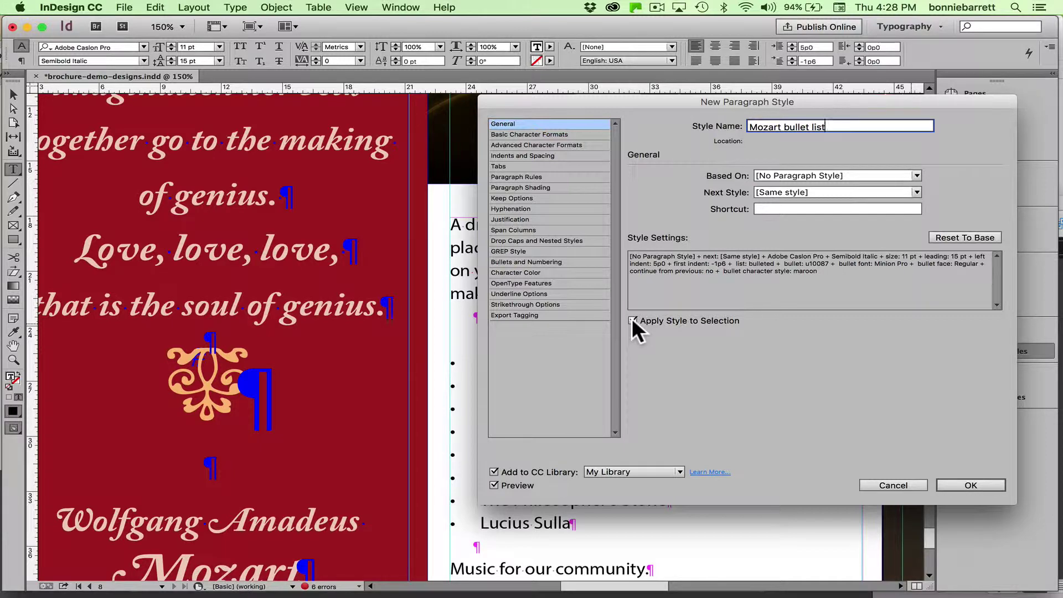
# Create the Mozart bullet list style and apply it to The Violin Concertos through Lucius Sulla
pyautogui.click(958, 482)
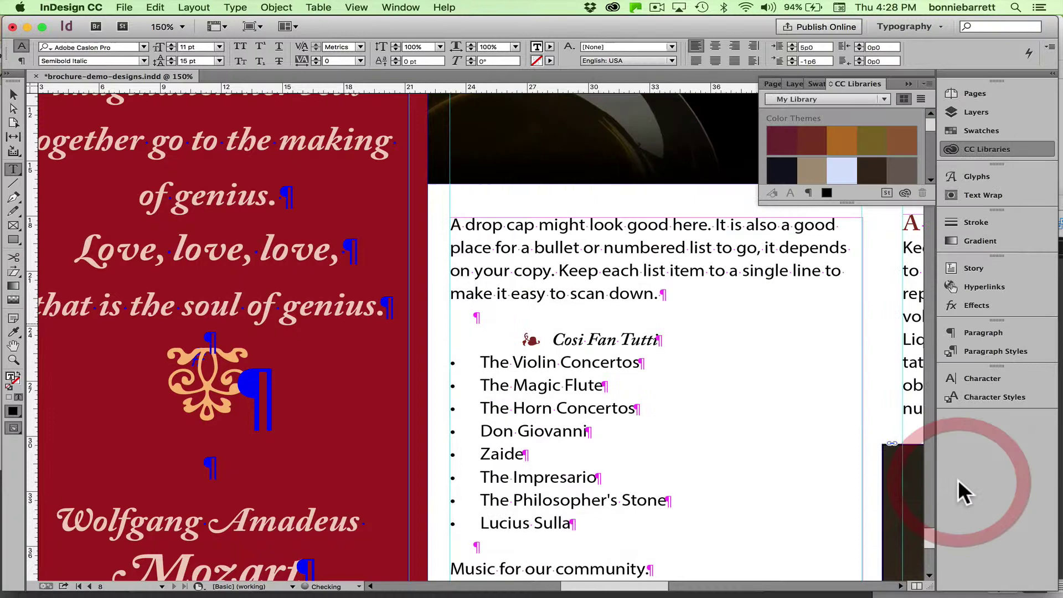
pyautogui.moveTo(477, 360); pyautogui.dragTo(623, 507)
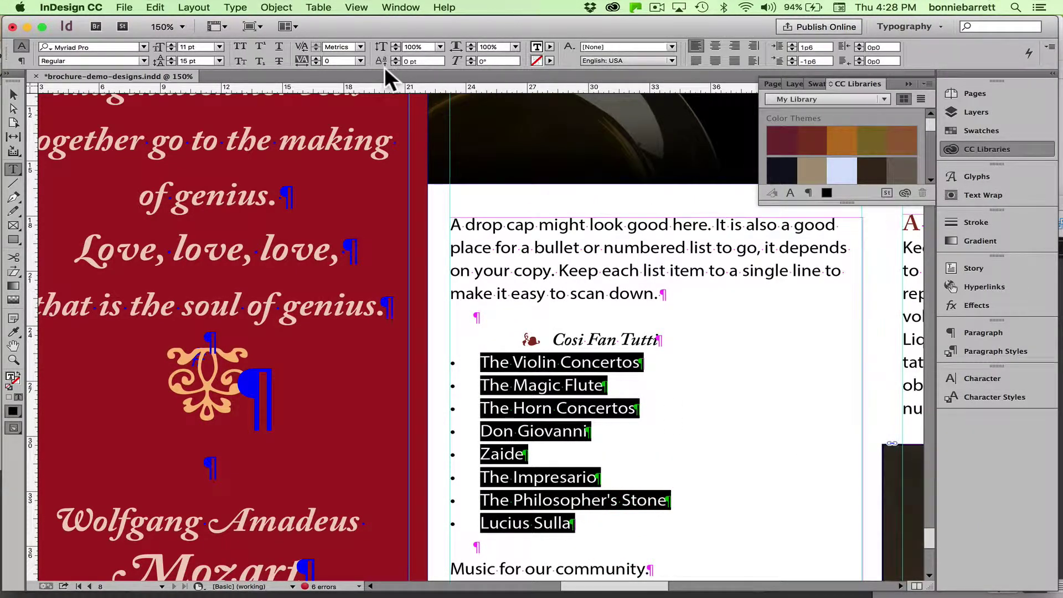
pyautogui.click(21, 61)
pyautogui.click(608, 46)
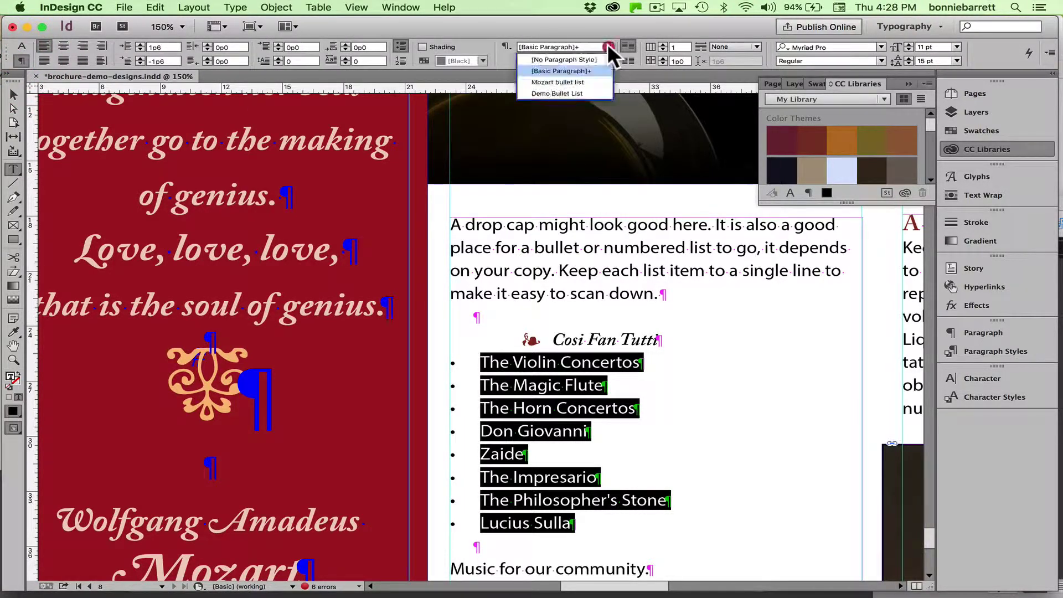
pyautogui.click(587, 82)
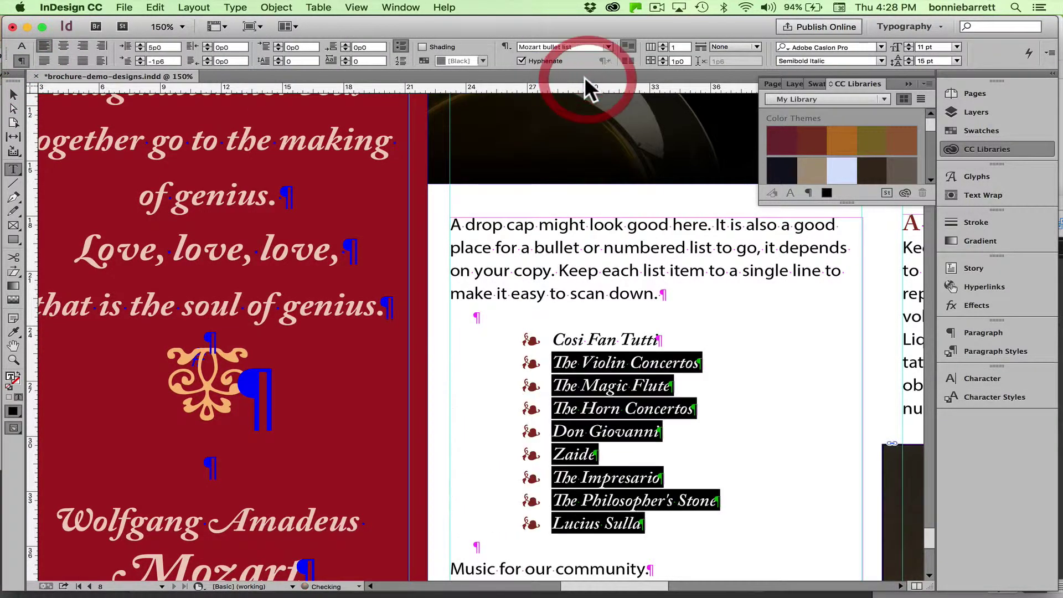
pyautogui.click(592, 335)
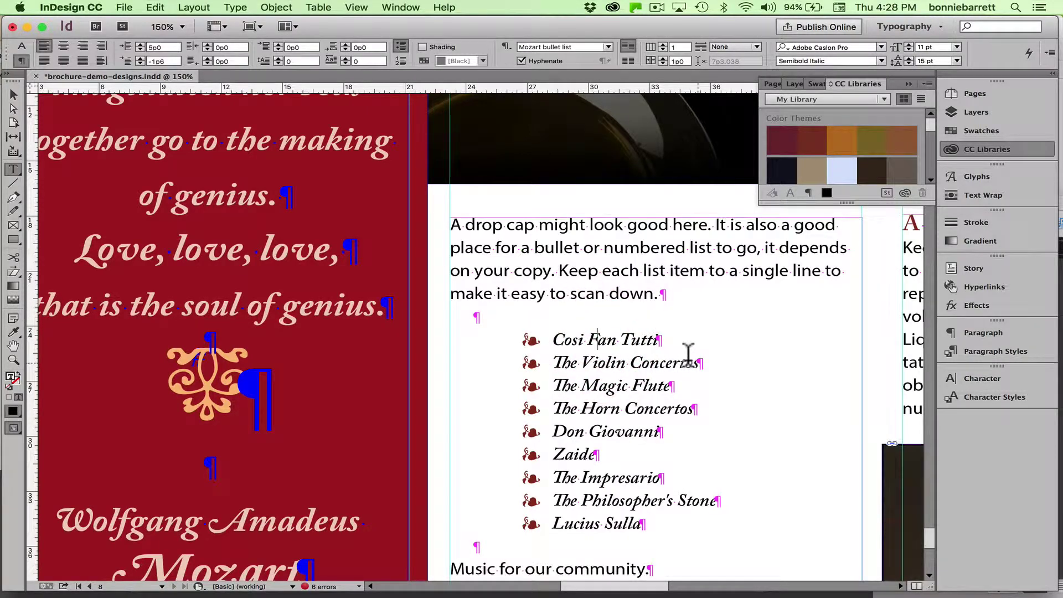
pyautogui.press('super+minus')
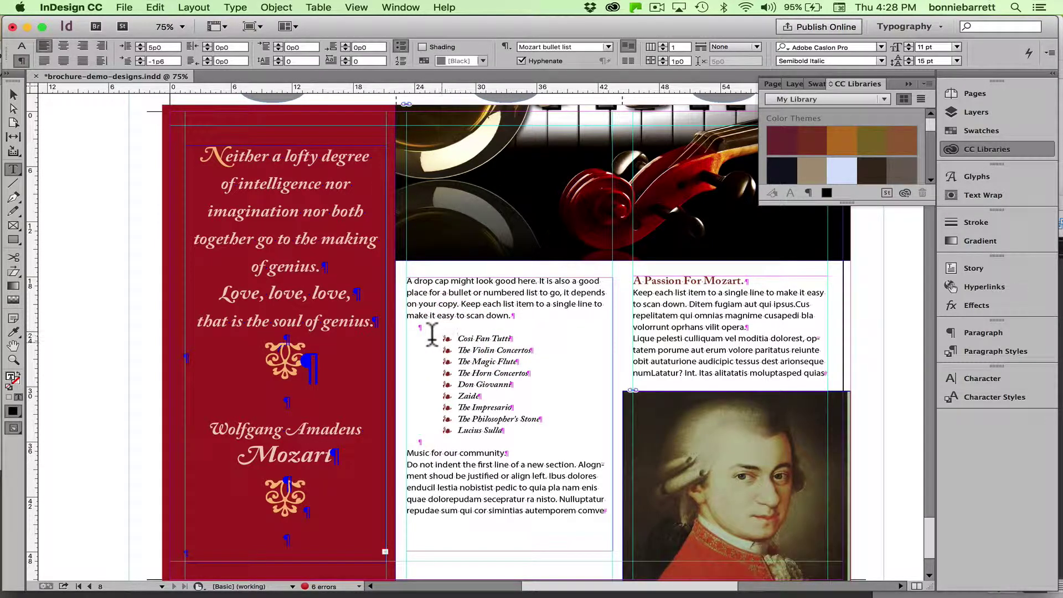
pyautogui.moveTo(443, 338); pyautogui.dragTo(542, 426)
# Open the Mozart bullet list style's options from the Paragraph Styles panel
pyautogui.click(983, 351)
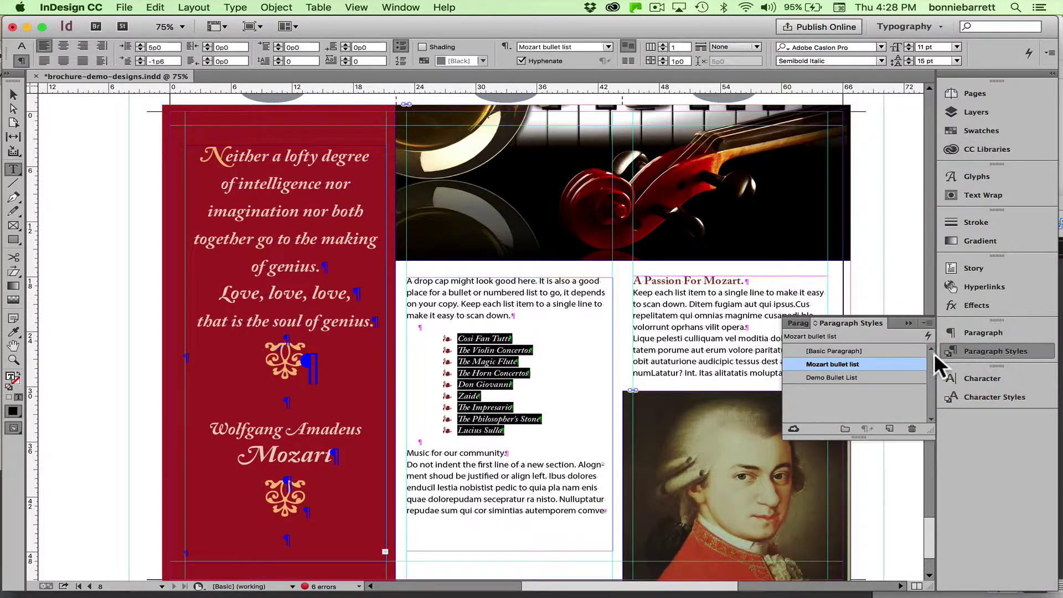
pyautogui.doubleClick(884, 364)
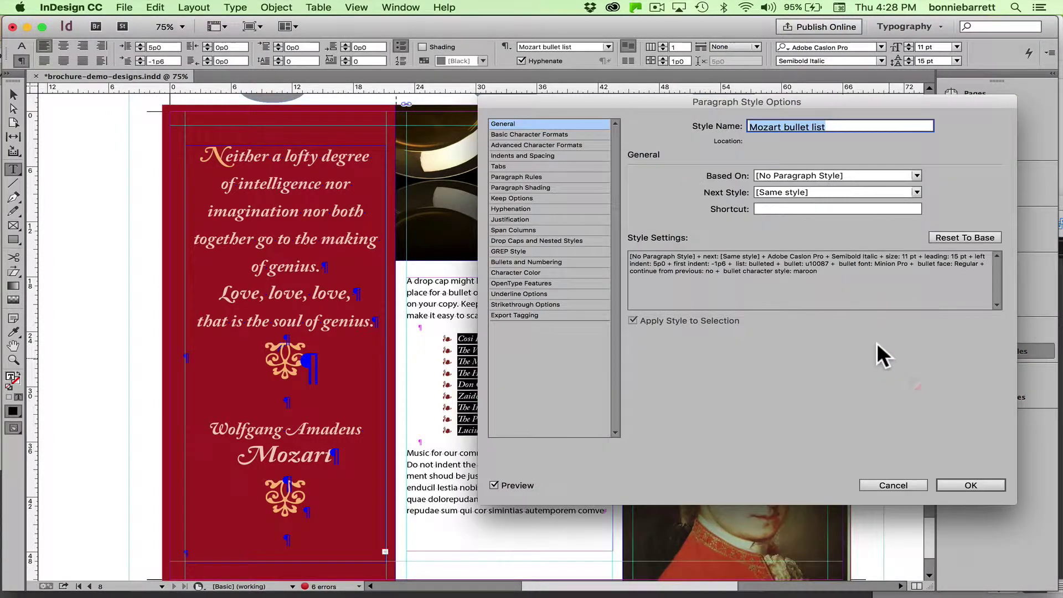
pyautogui.moveTo(639, 95); pyautogui.dragTo(762, 87)
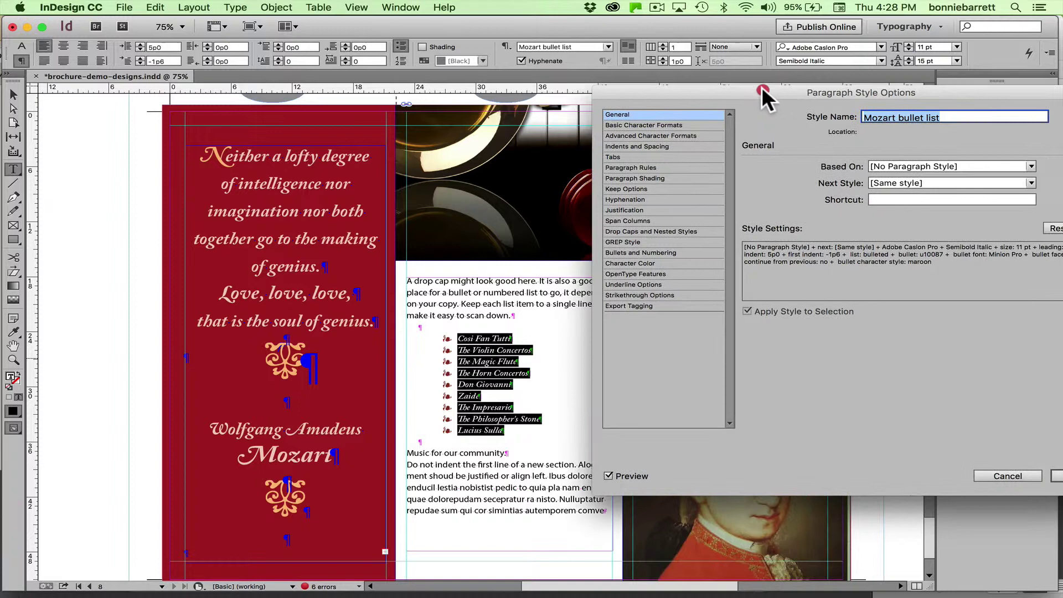
# Turn on paragraph shading in colour C=4 M=19 Y=19 K=0 at 90% tint
pyautogui.click(657, 178)
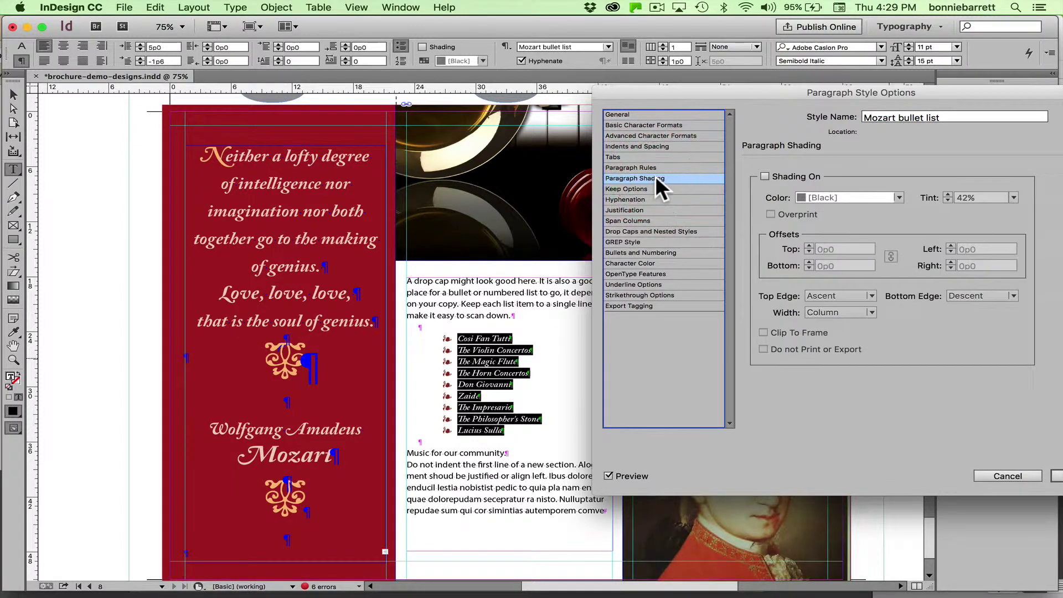
pyautogui.moveTo(779, 91); pyautogui.dragTo(739, 54)
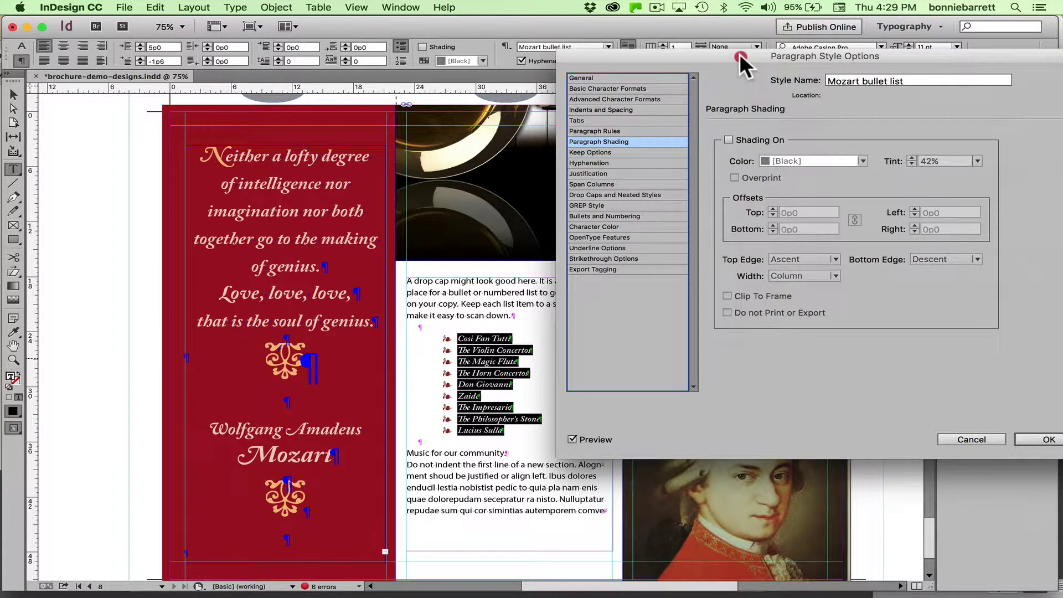
pyautogui.click(728, 140)
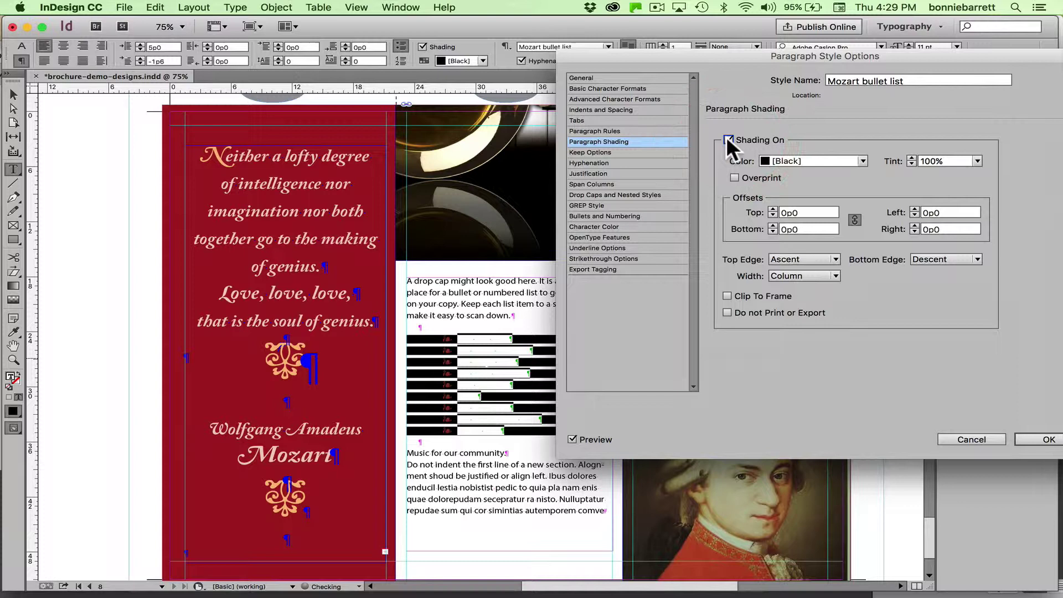
pyautogui.moveTo(735, 55); pyautogui.dragTo(791, 51)
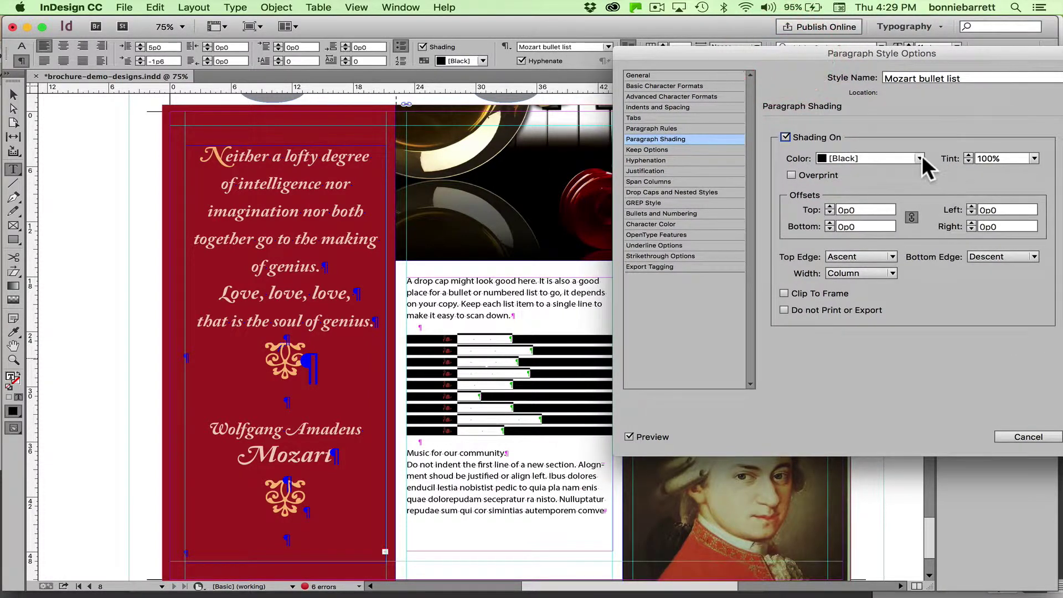
pyautogui.click(918, 159)
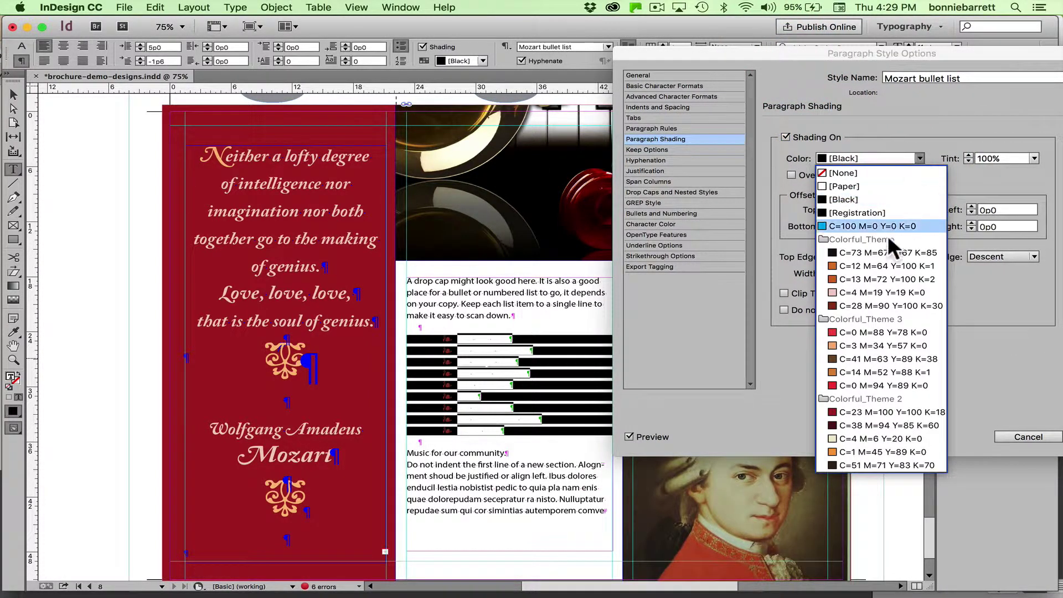
pyautogui.click(871, 289)
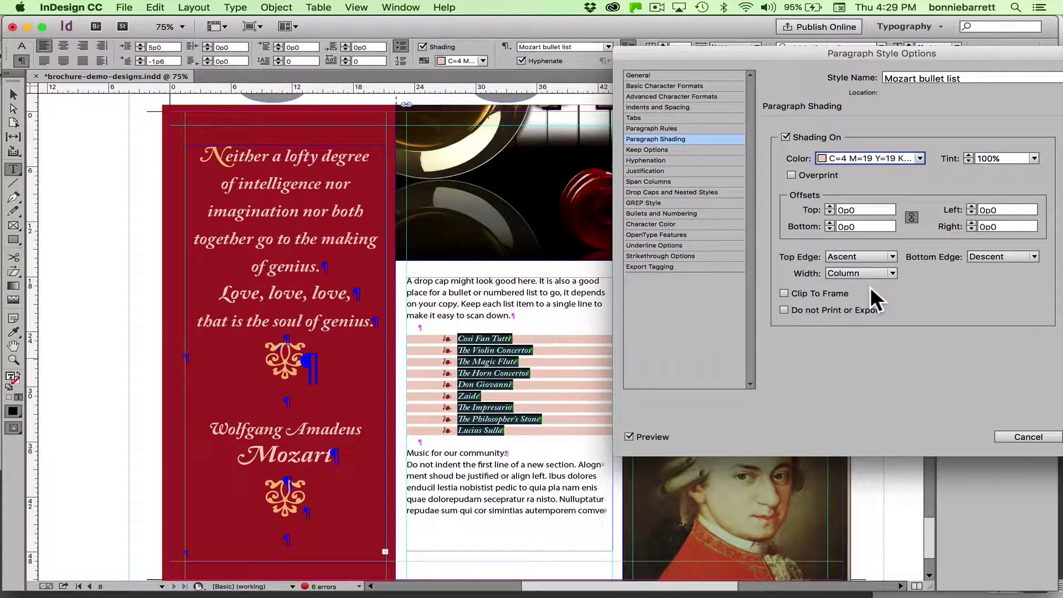
pyautogui.click(1032, 156)
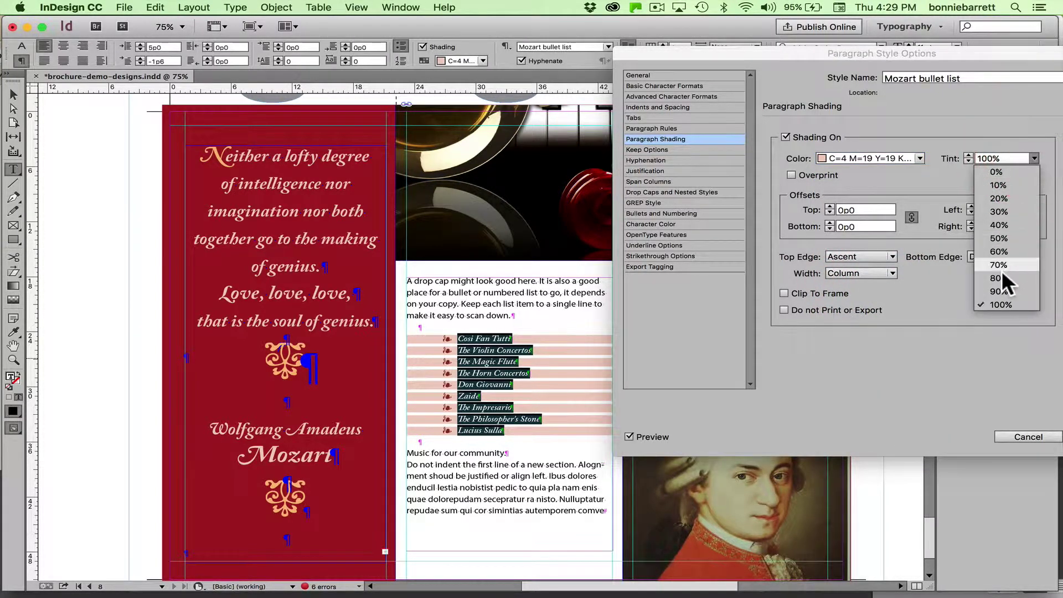
pyautogui.click(999, 291)
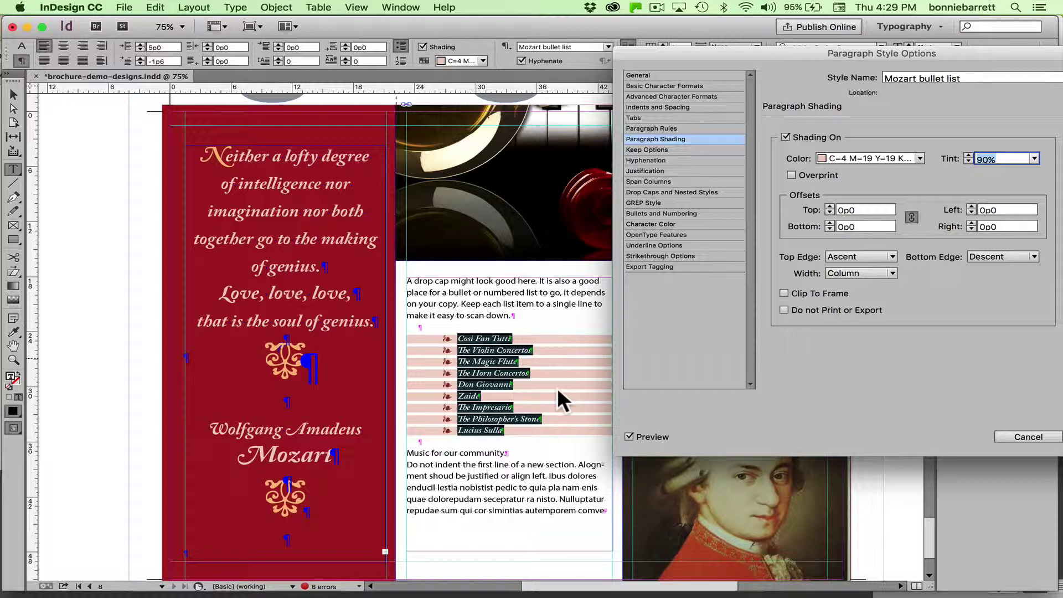
# Set the shading's top edge to Leading and its width to Text
pyautogui.click(892, 254)
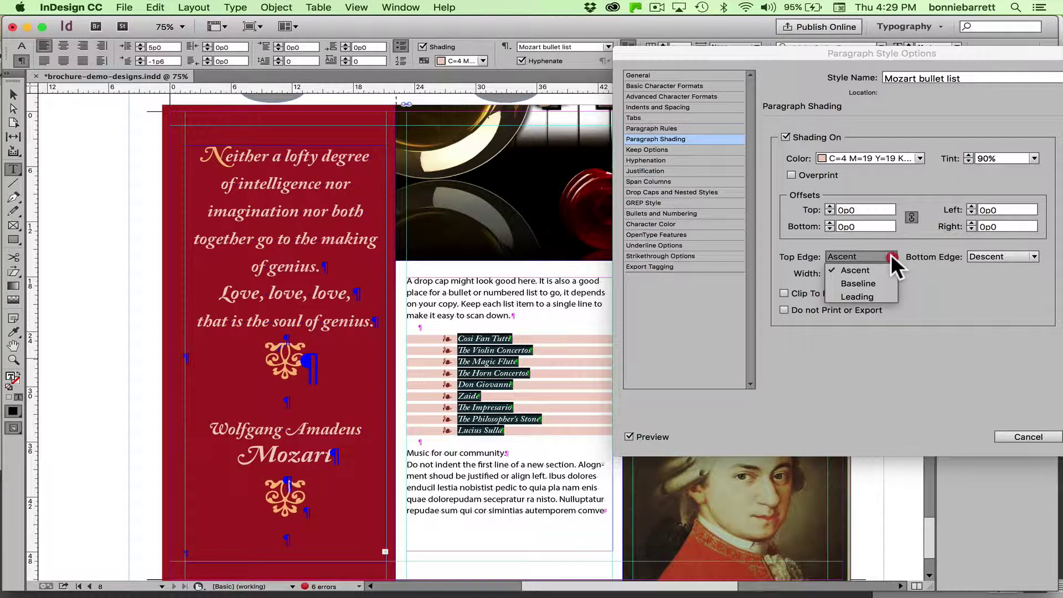
pyautogui.click(879, 295)
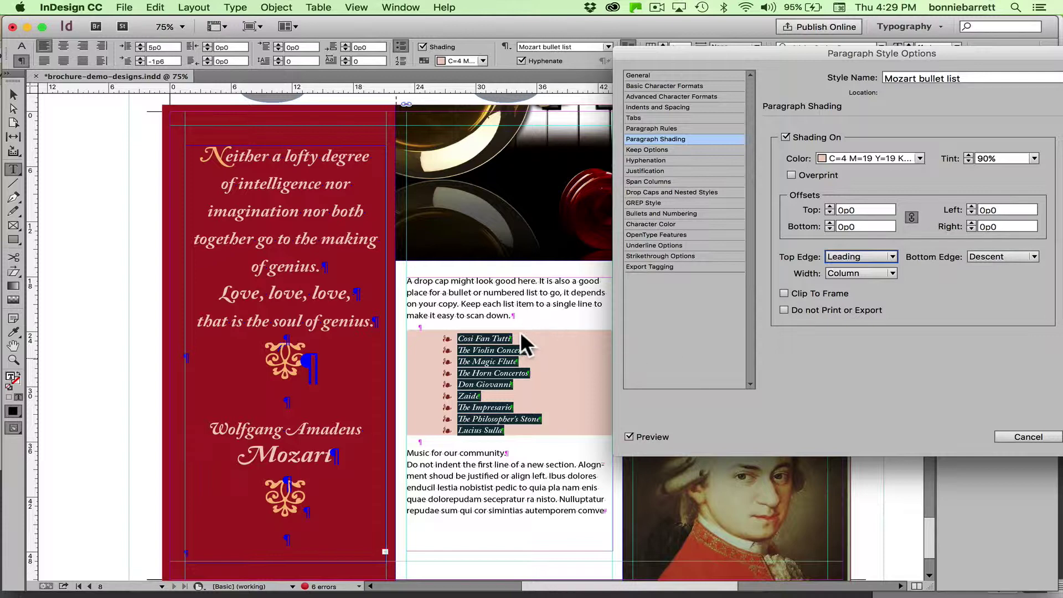
pyautogui.moveTo(785, 54); pyautogui.dragTo(799, 68)
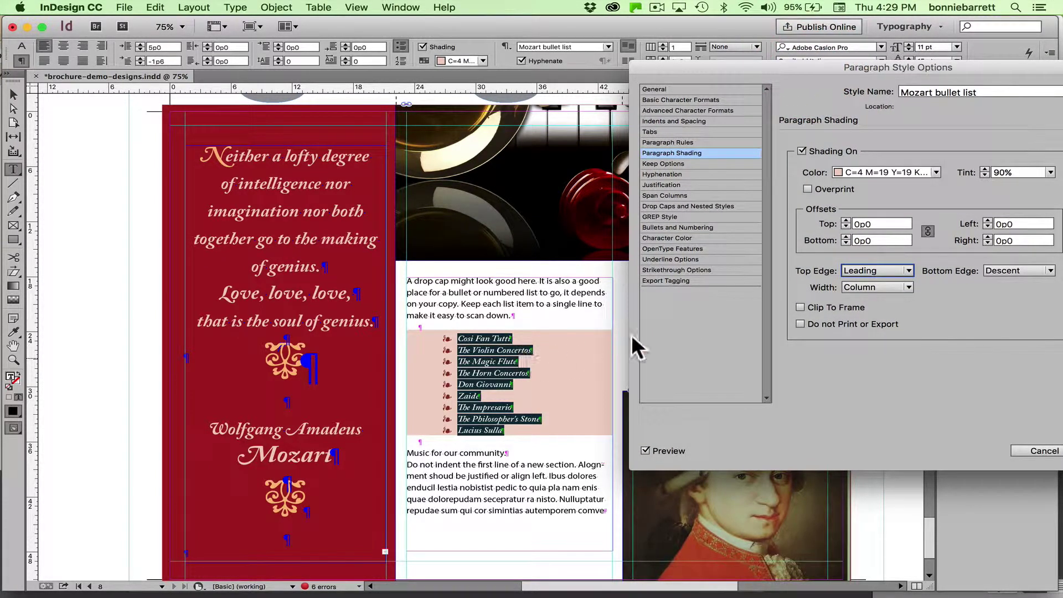
pyautogui.click(907, 285)
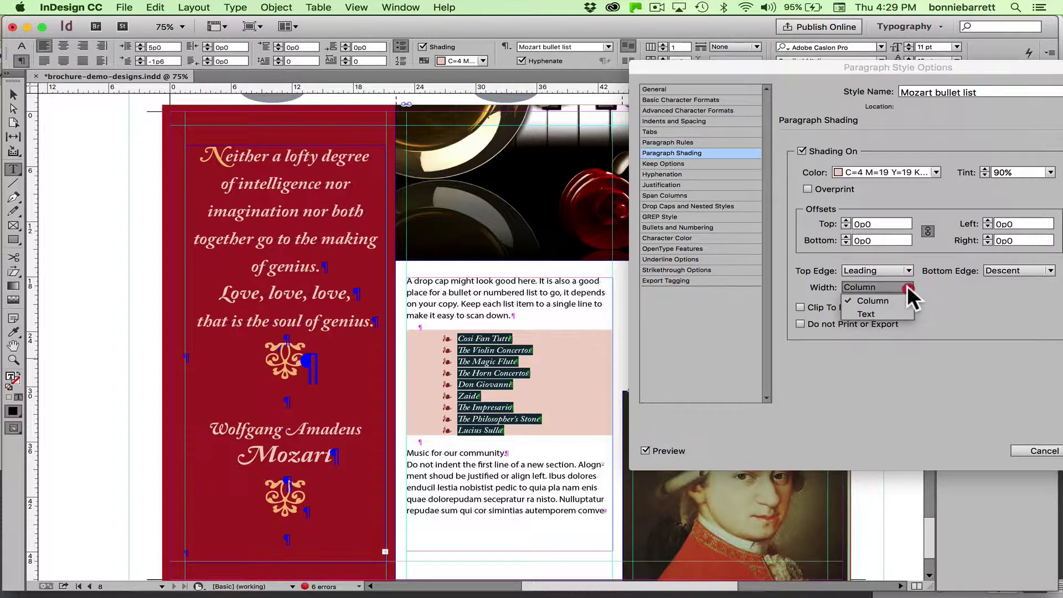
pyautogui.click(899, 310)
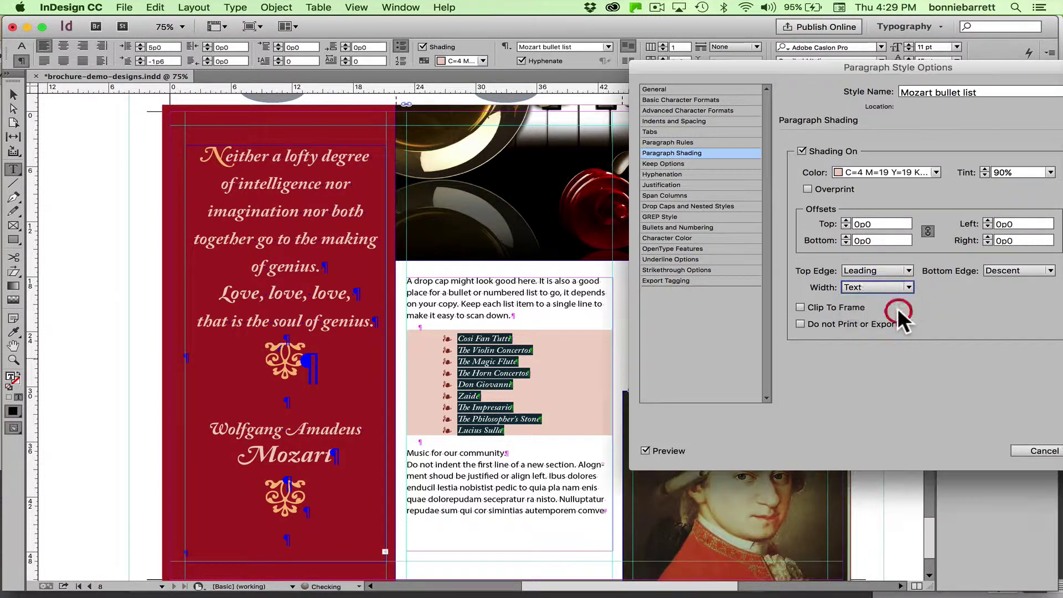
pyautogui.click(551, 351)
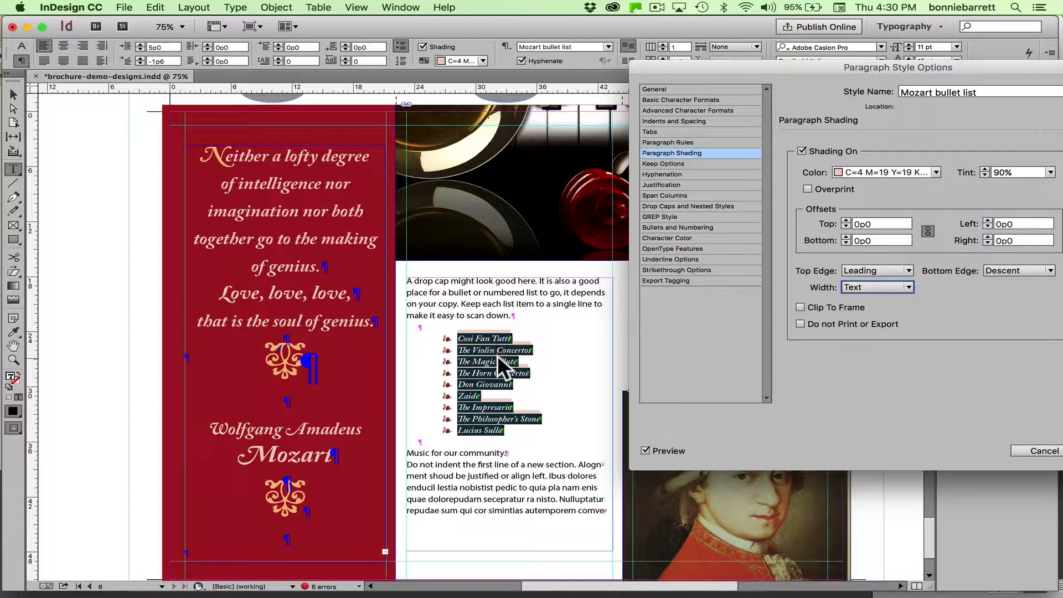
# Set the shading width back to Column, unlink the offsets and raise the bottom offset to 0p4
pyautogui.click(910, 284)
pyautogui.click(905, 295)
pyautogui.click(928, 231)
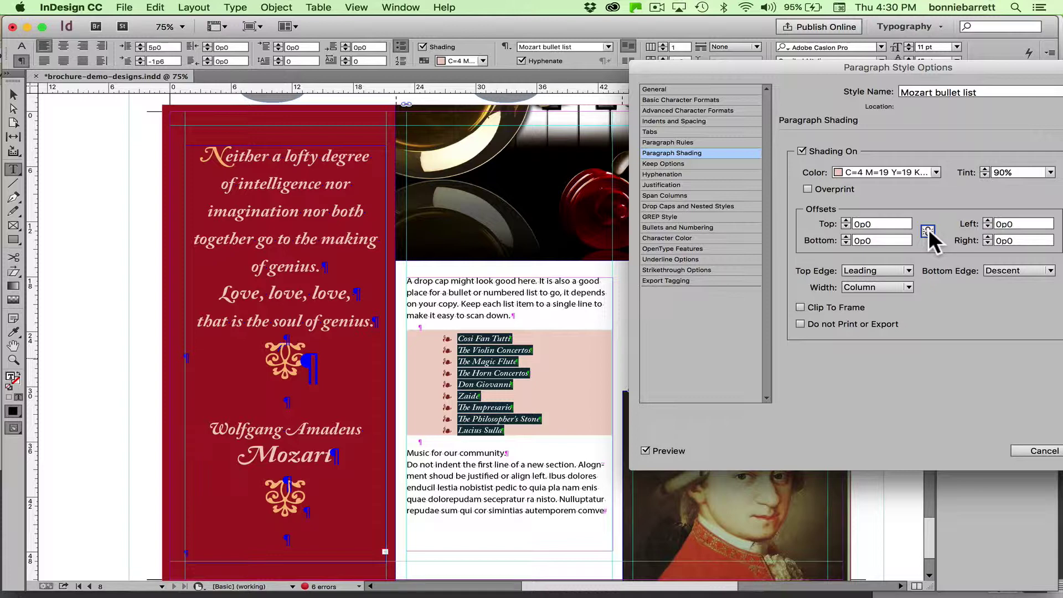
pyautogui.click(846, 238)
pyautogui.click(846, 238)
pyautogui.click(846, 238)
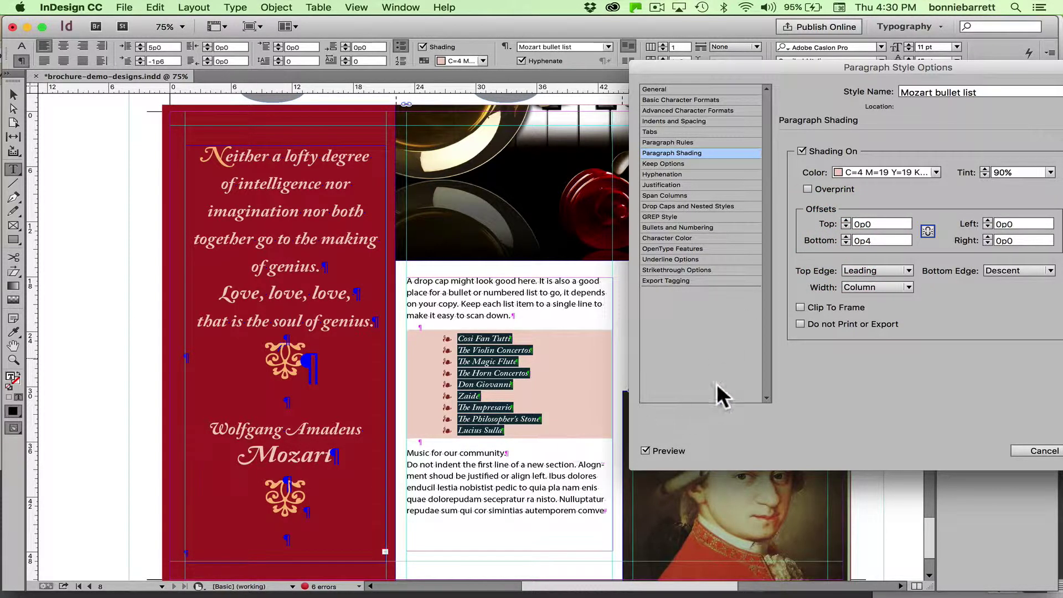
# Set the left shading offset to -2p0
pyautogui.click(988, 227)
pyautogui.click(988, 227)
pyautogui.click(988, 226)
pyautogui.click(988, 227)
pyautogui.click(988, 226)
pyautogui.click(988, 226)
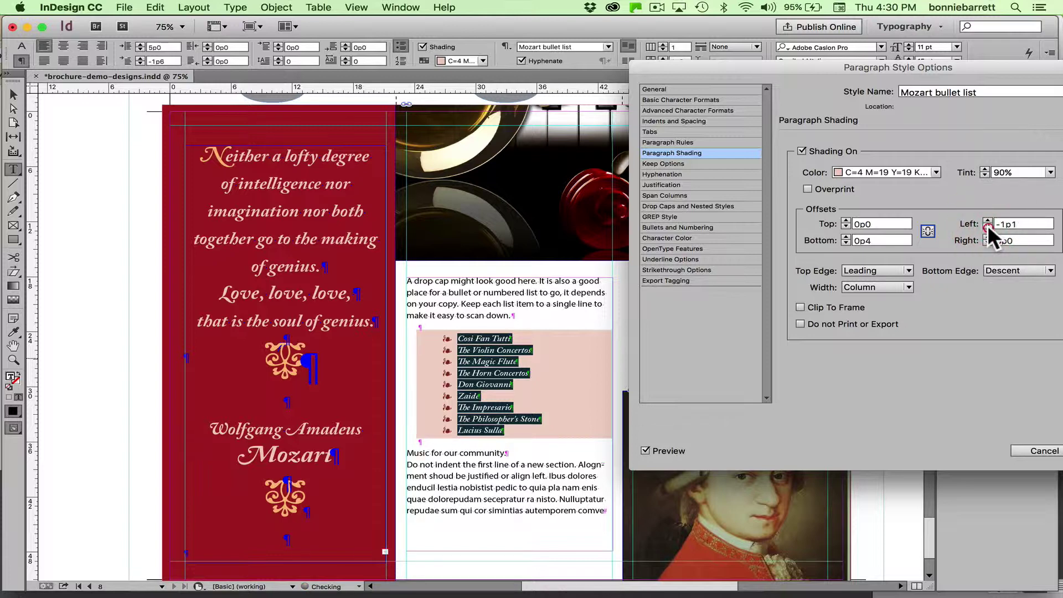
pyautogui.click(988, 227)
pyautogui.click(988, 227)
pyautogui.click(988, 226)
pyautogui.click(988, 227)
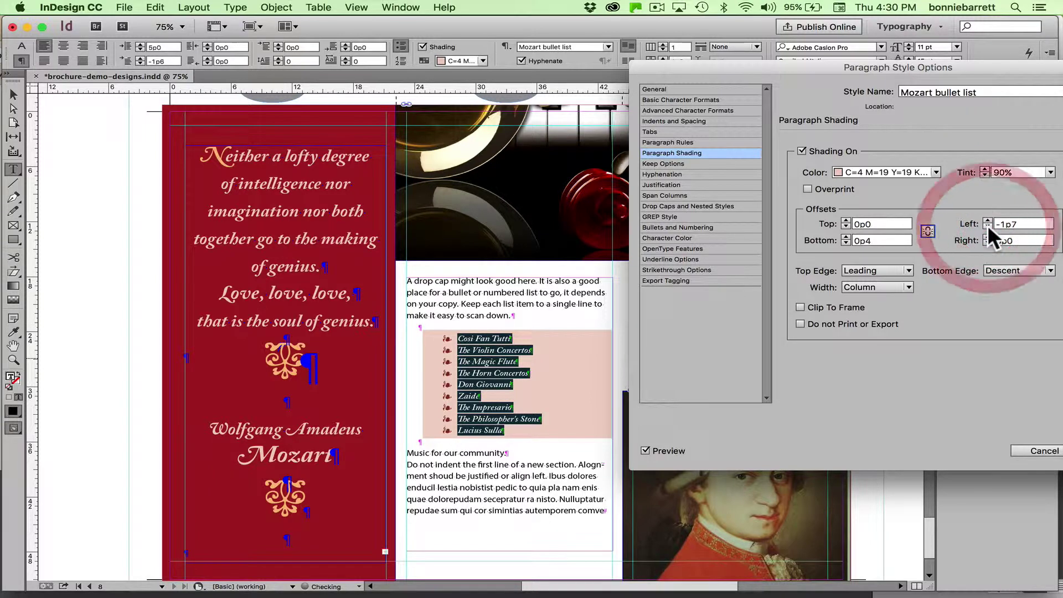
pyautogui.click(988, 227)
pyautogui.click(988, 227)
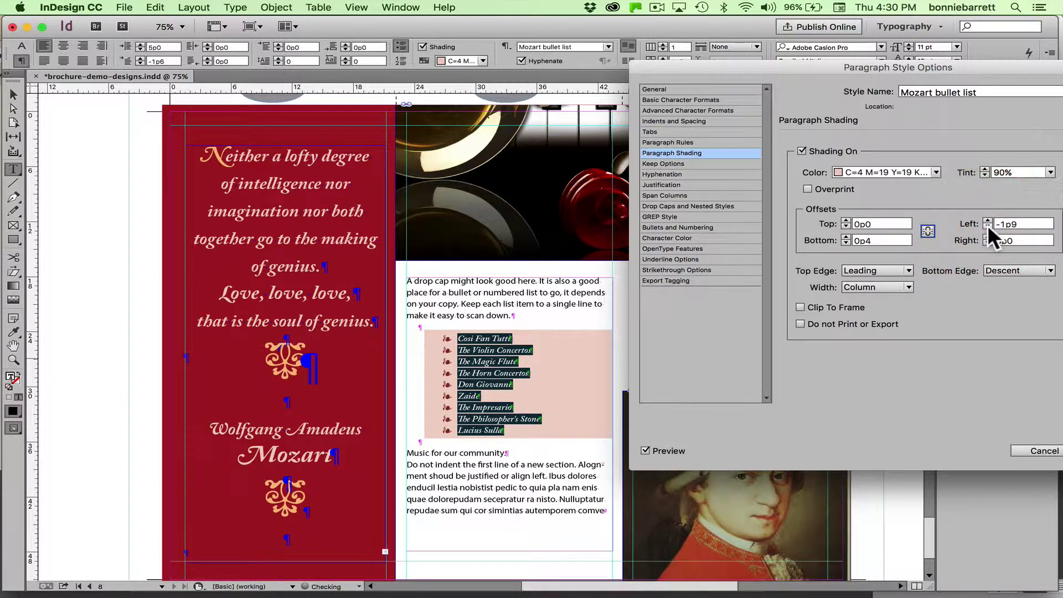
pyautogui.click(988, 227)
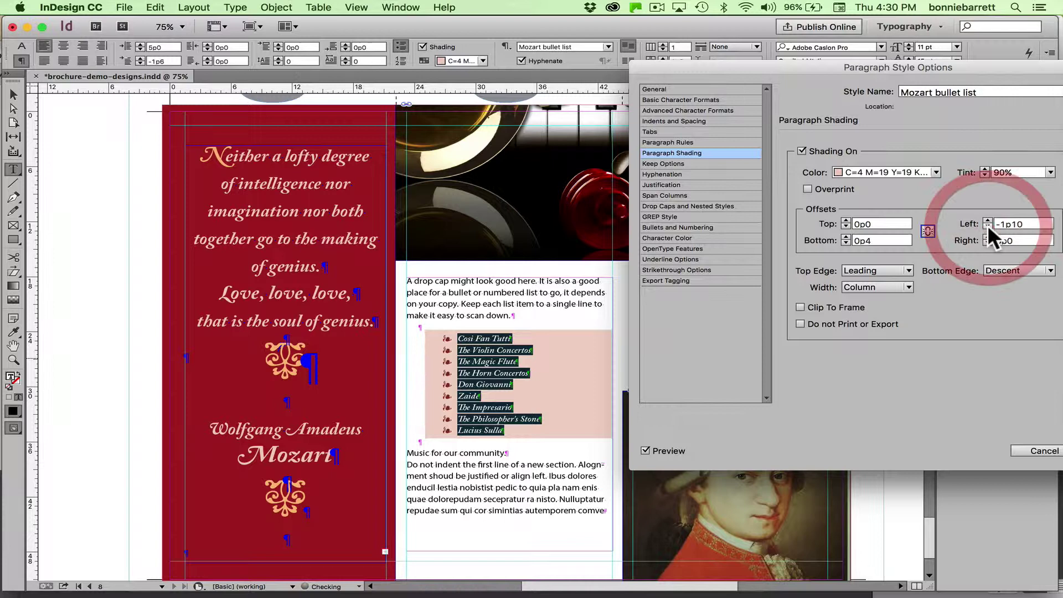
pyautogui.moveTo(1000, 223); pyautogui.dragTo(992, 224)
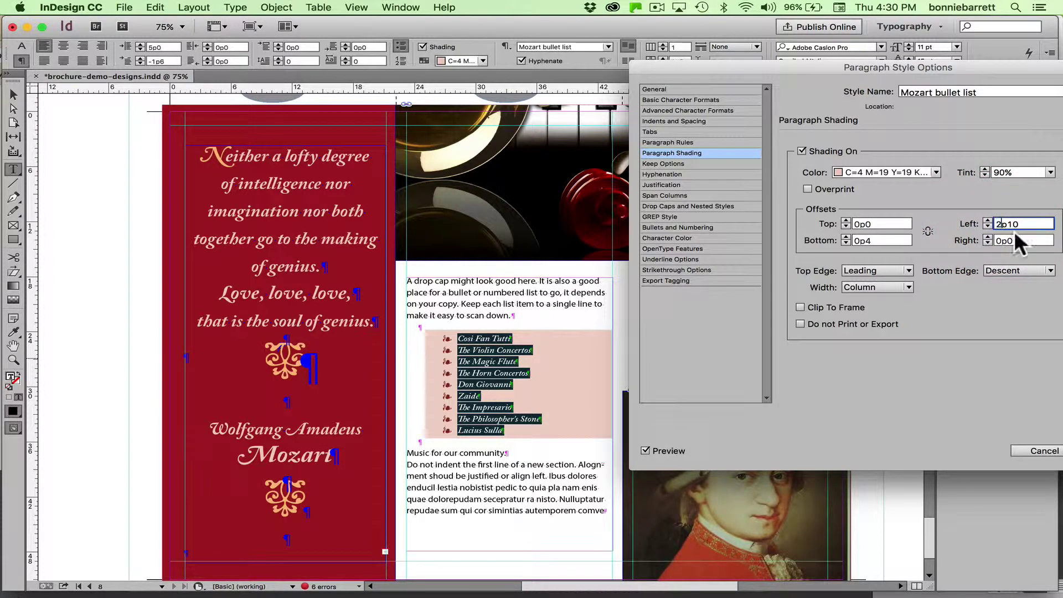
pyautogui.moveTo(1006, 223); pyautogui.dragTo(1020, 224)
pyautogui.write('00')
pyautogui.click(996, 224)
pyautogui.write('-')
# Copy -2p0 into the right offset and toggle Preview to check the pink box
pyautogui.moveTo(1029, 223); pyautogui.dragTo(986, 242)
pyautogui.press('super+c')
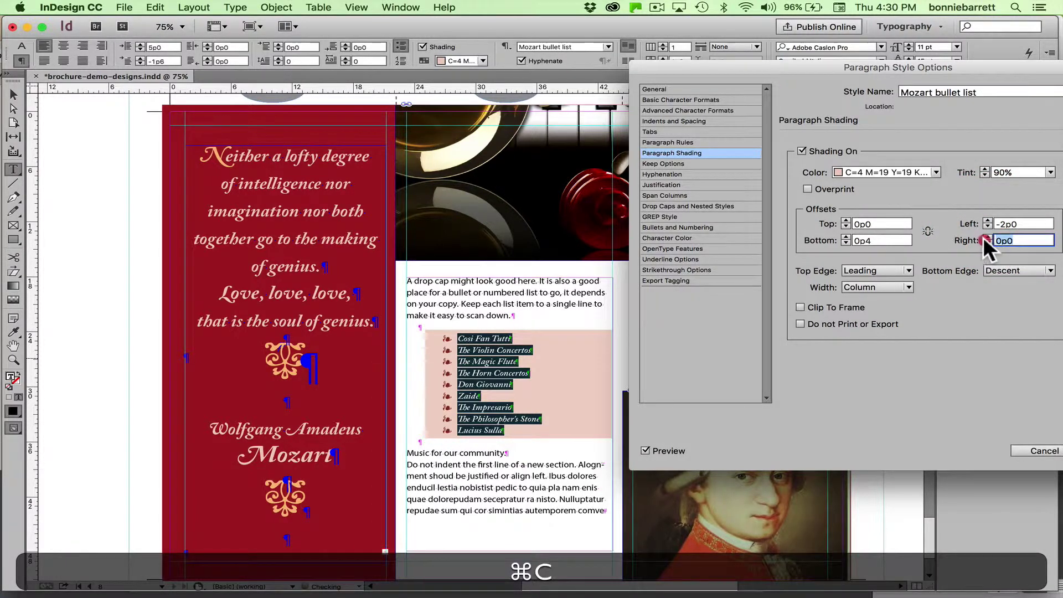
pyautogui.press('super+v')
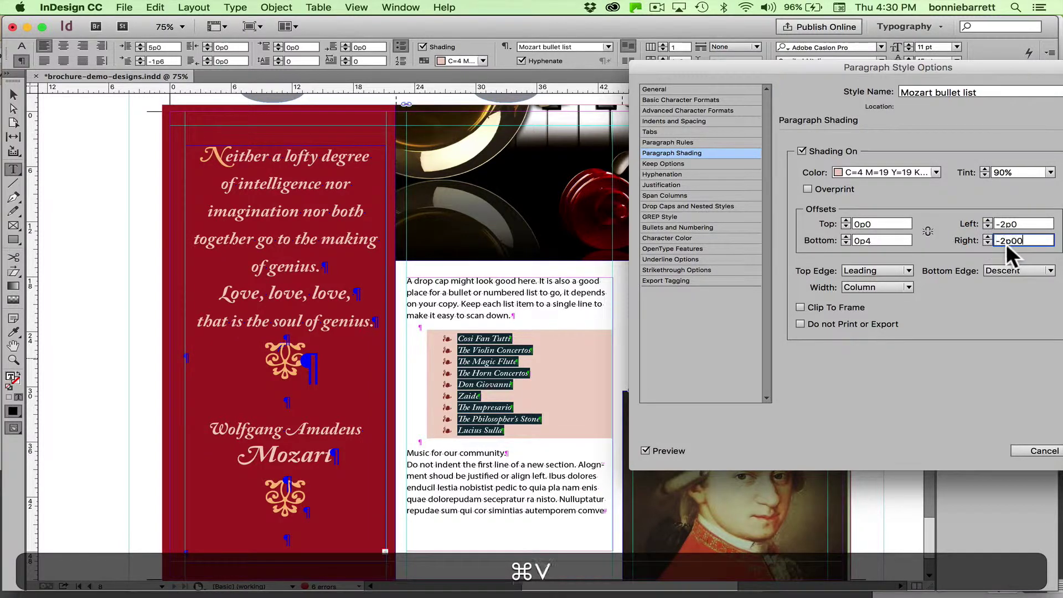
pyautogui.click(646, 448)
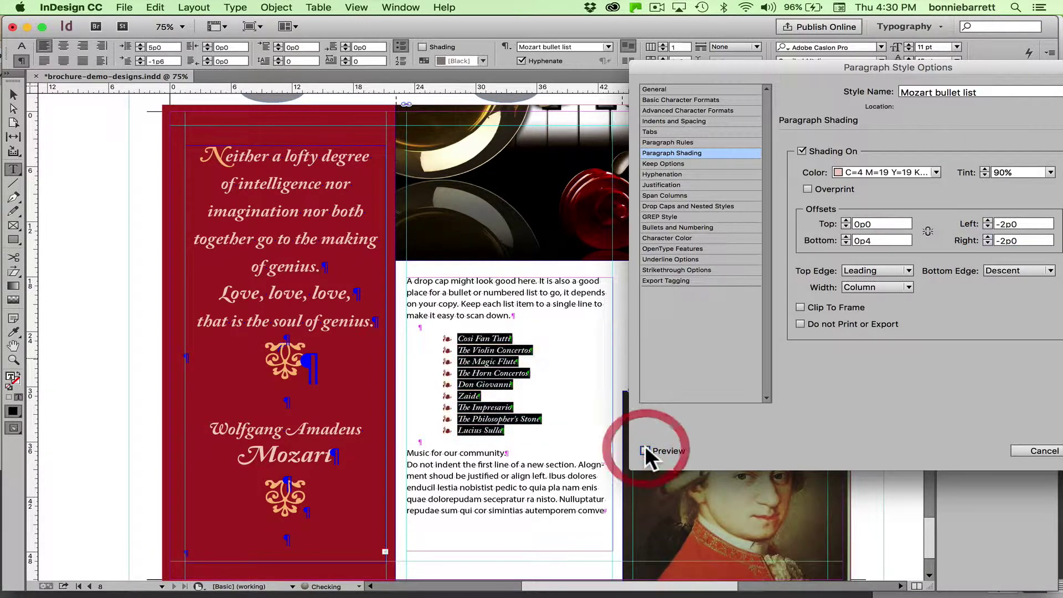
pyautogui.click(646, 449)
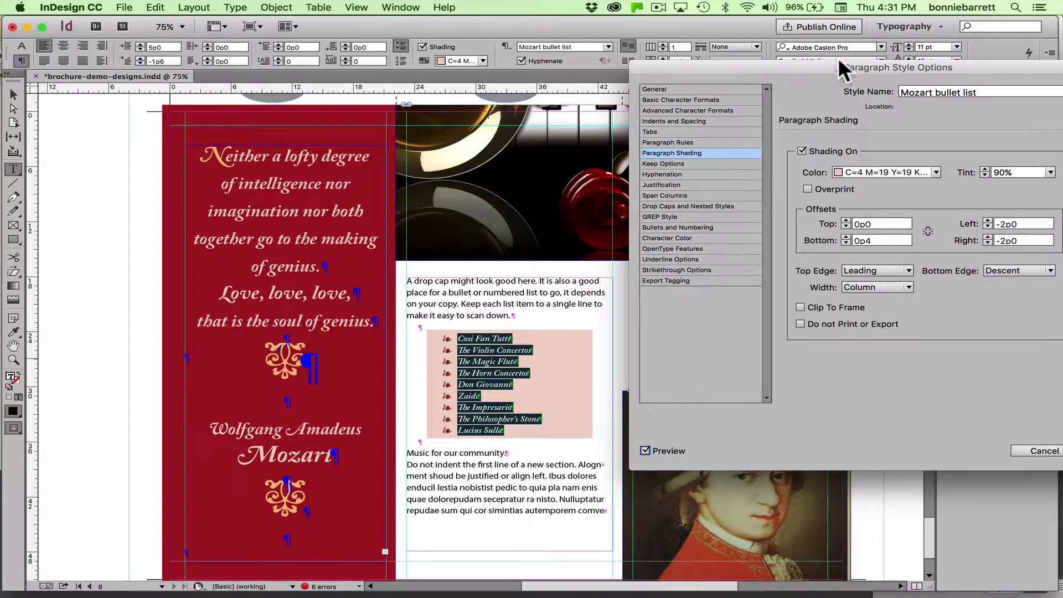
# Rename the style to 'Mozart bullet list shaded' and confirm the settings with OK
pyautogui.moveTo(862, 62); pyautogui.dragTo(817, 45)
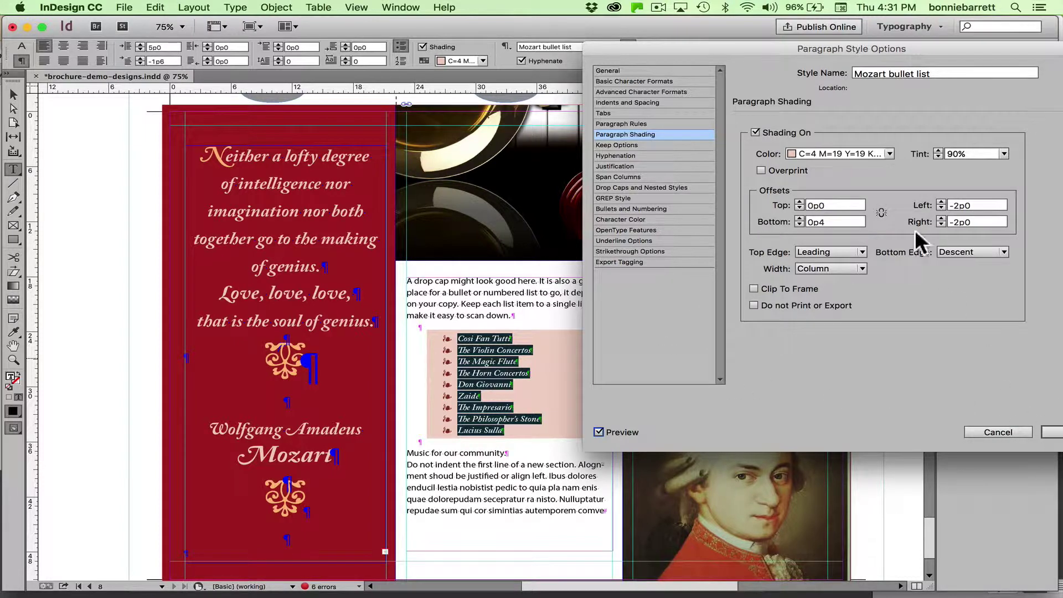
pyautogui.click(936, 70)
pyautogui.write('shaded')
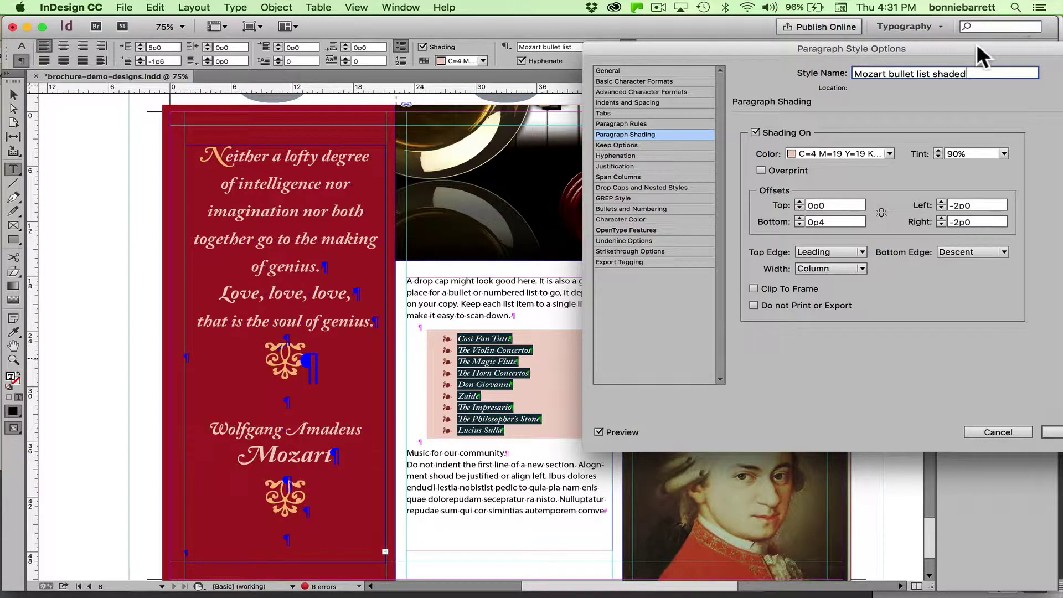
pyautogui.moveTo(976, 43); pyautogui.dragTo(921, 36)
pyautogui.click(1015, 426)
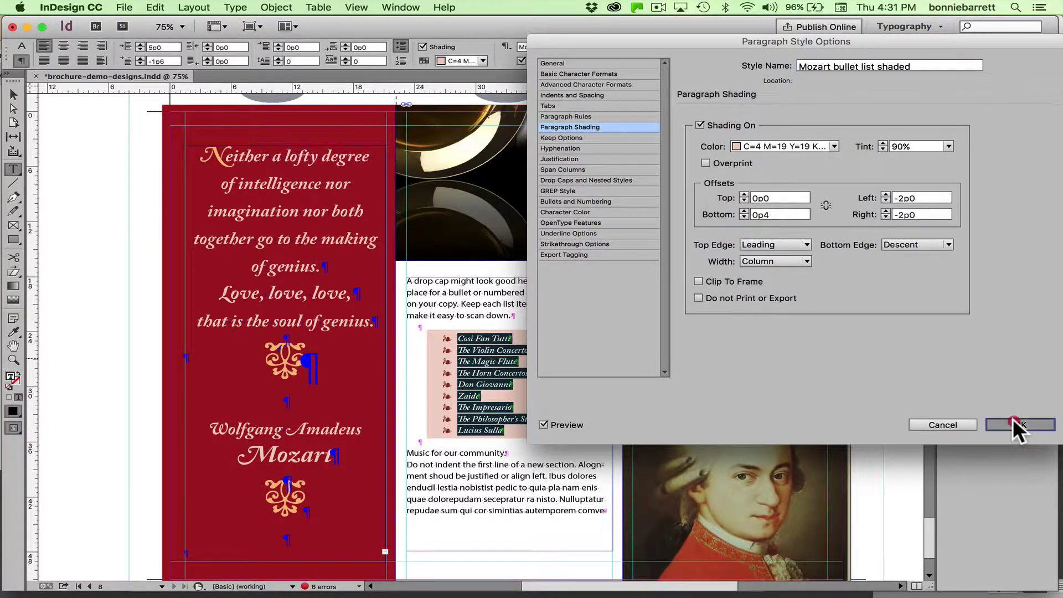
pyautogui.click(529, 383)
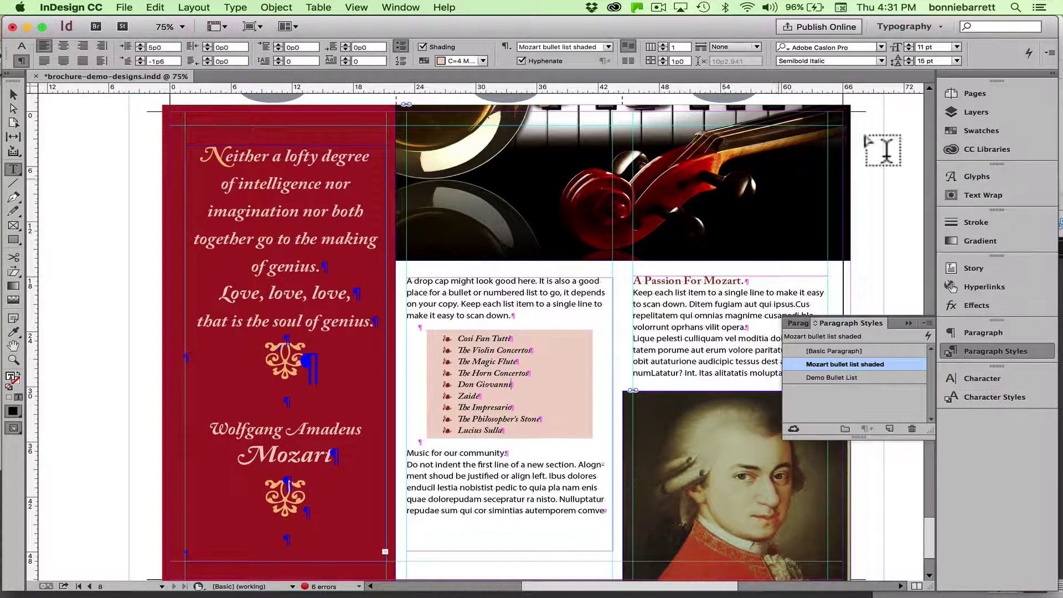
# Reveal the spare list text frame in the Layers panel and zoom in on it
pyautogui.keyDown('super'); pyautogui.click(798, 142); pyautogui.keyUp('super')
pyautogui.press('super+minus')
pyautogui.press('super+minus')
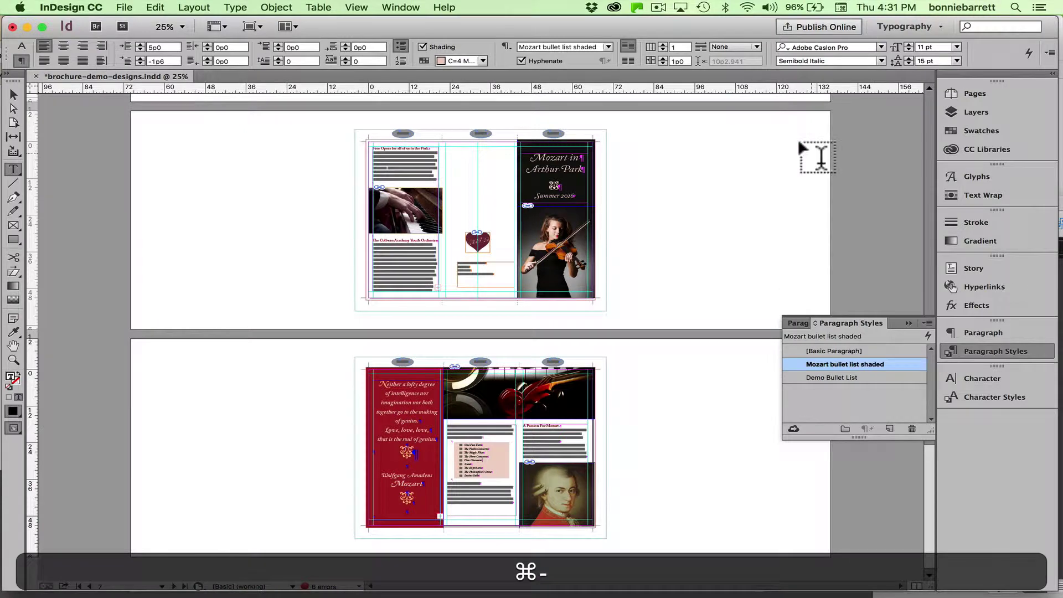
pyautogui.click(972, 112)
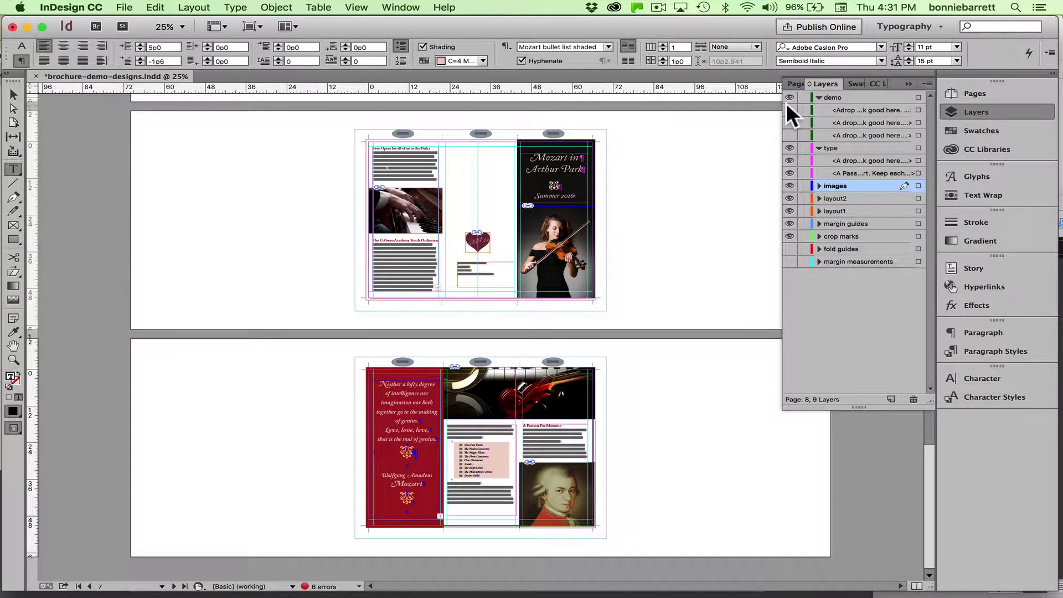
pyautogui.click(790, 110)
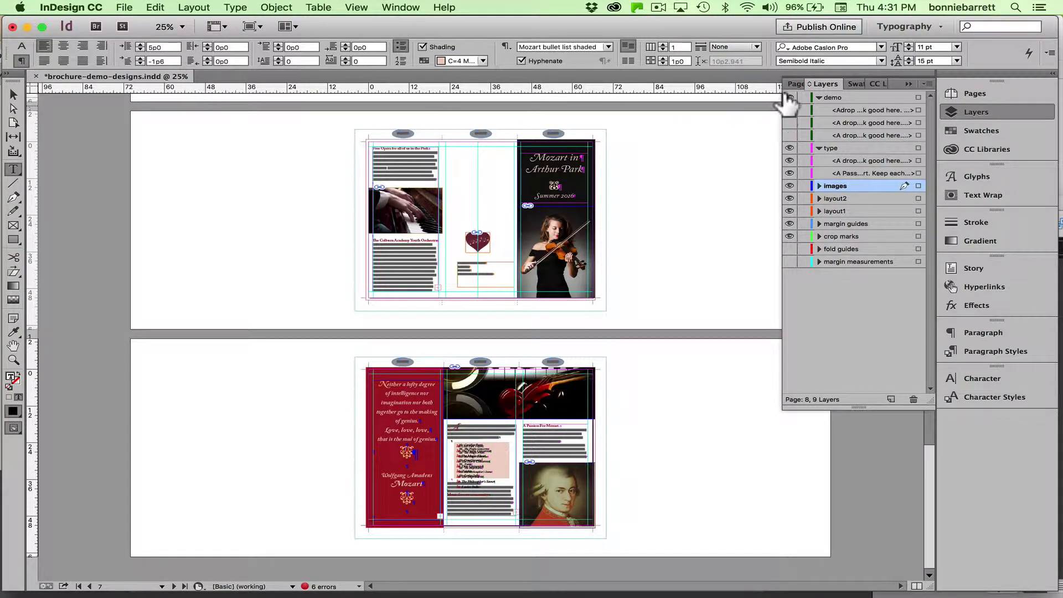
pyautogui.click(790, 110)
pyautogui.click(787, 134)
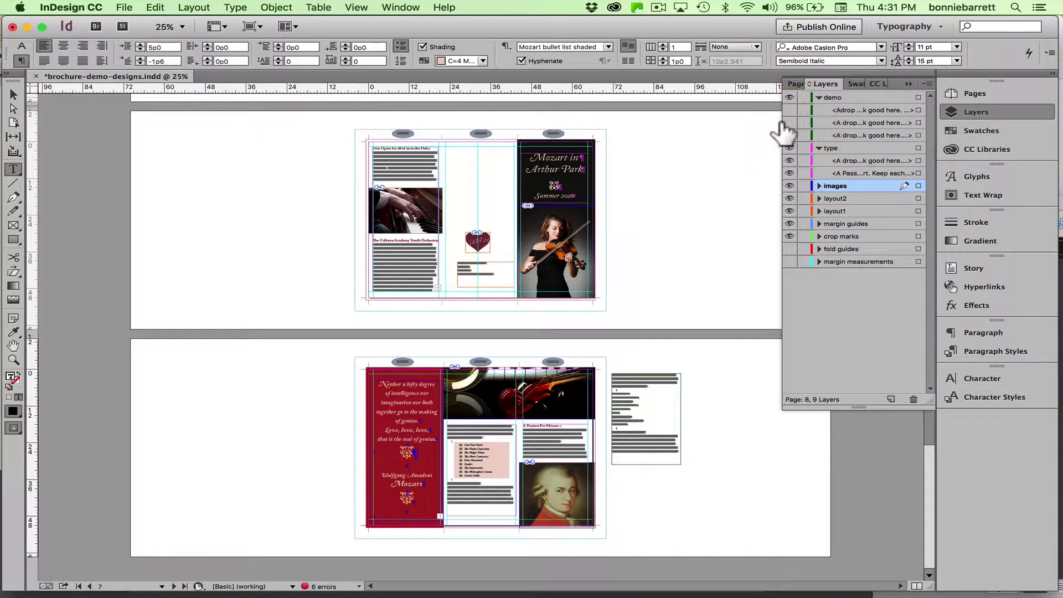
pyautogui.click(13, 361)
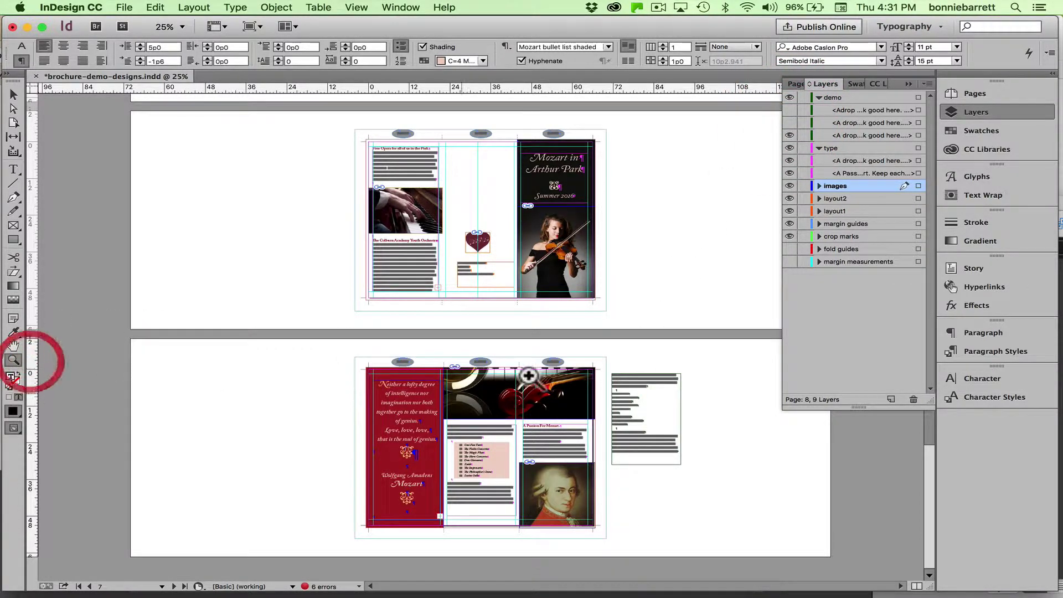
pyautogui.moveTo(605, 364); pyautogui.dragTo(713, 468)
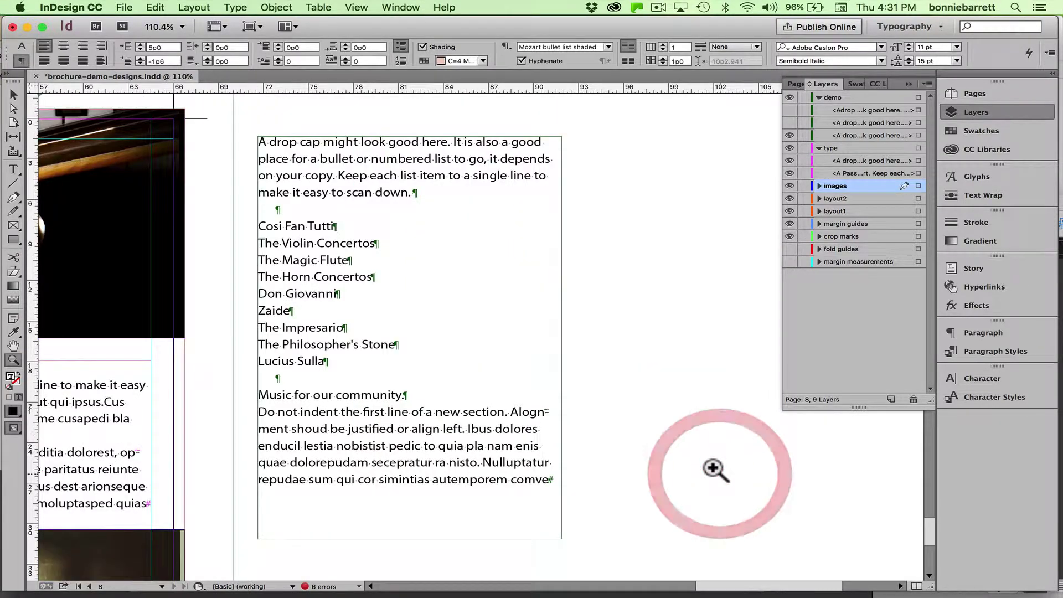
# Apply the Mozart bullet list shaded style to the plain opera titles
pyautogui.click(14, 169)
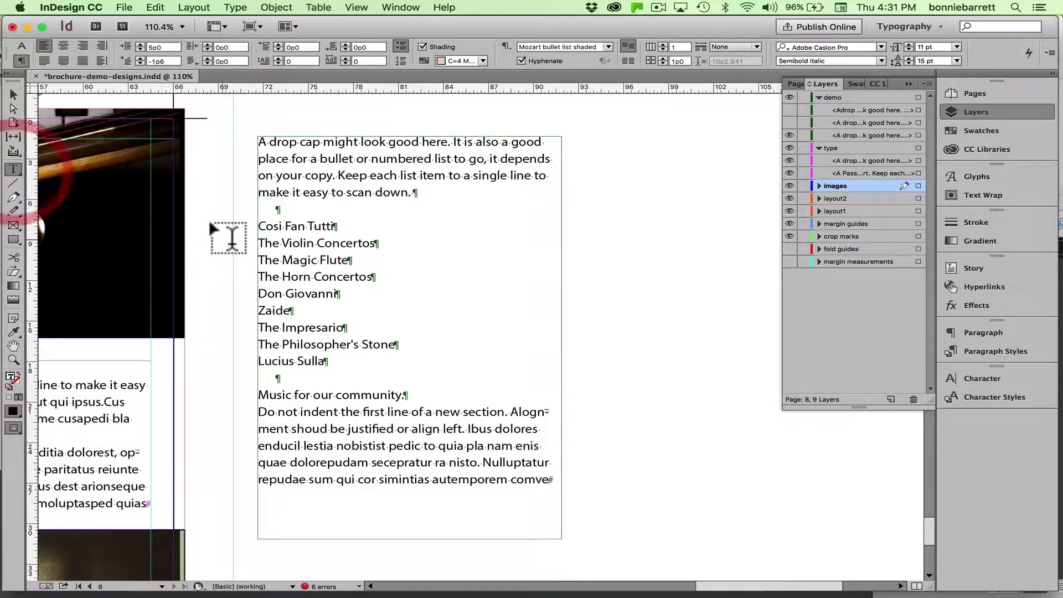
pyautogui.moveTo(255, 222); pyautogui.dragTo(357, 357)
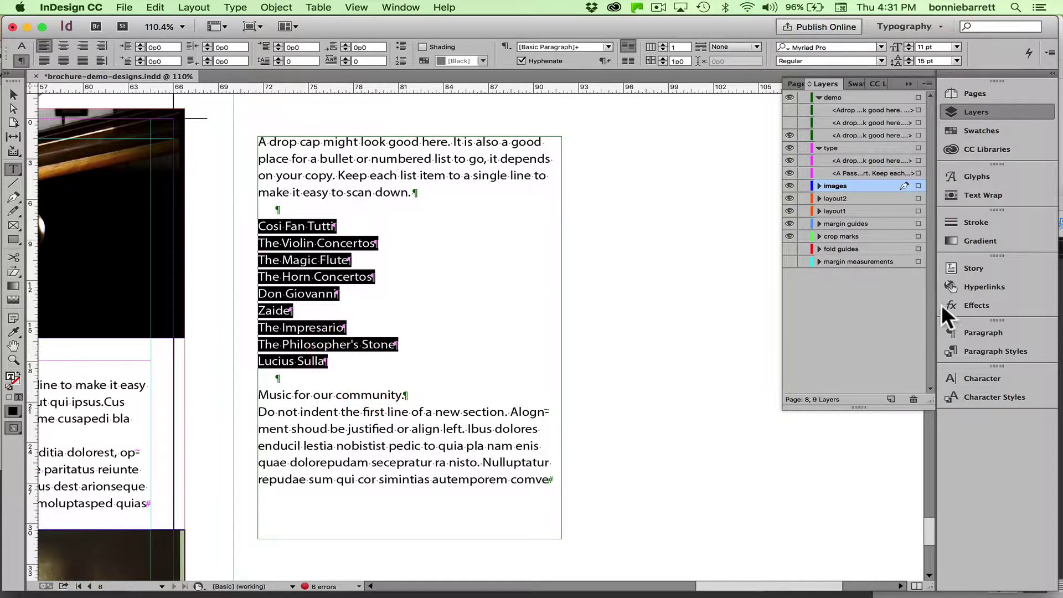
pyautogui.click(607, 47)
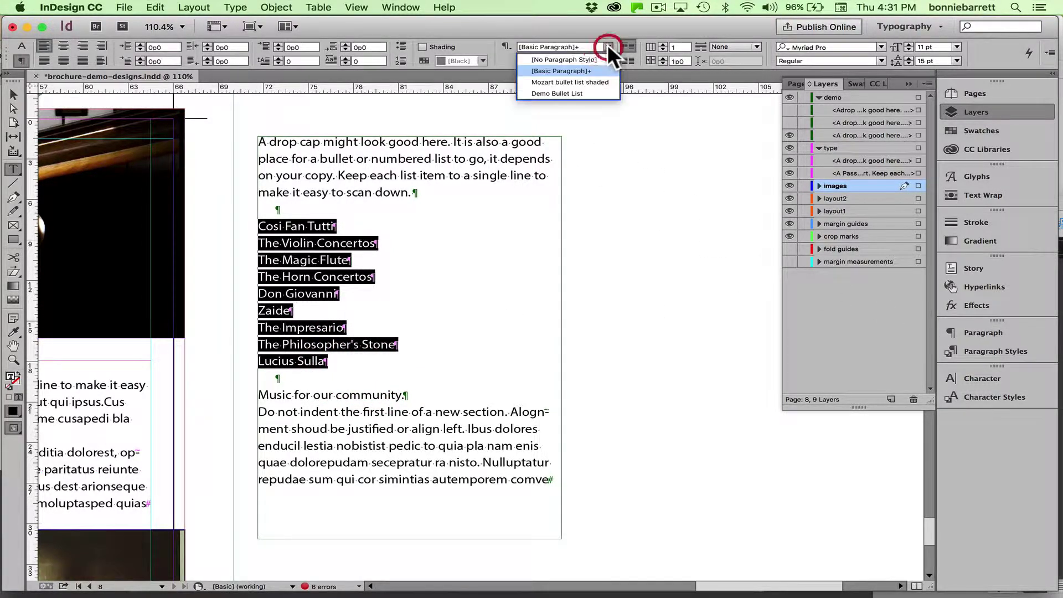
pyautogui.click(586, 82)
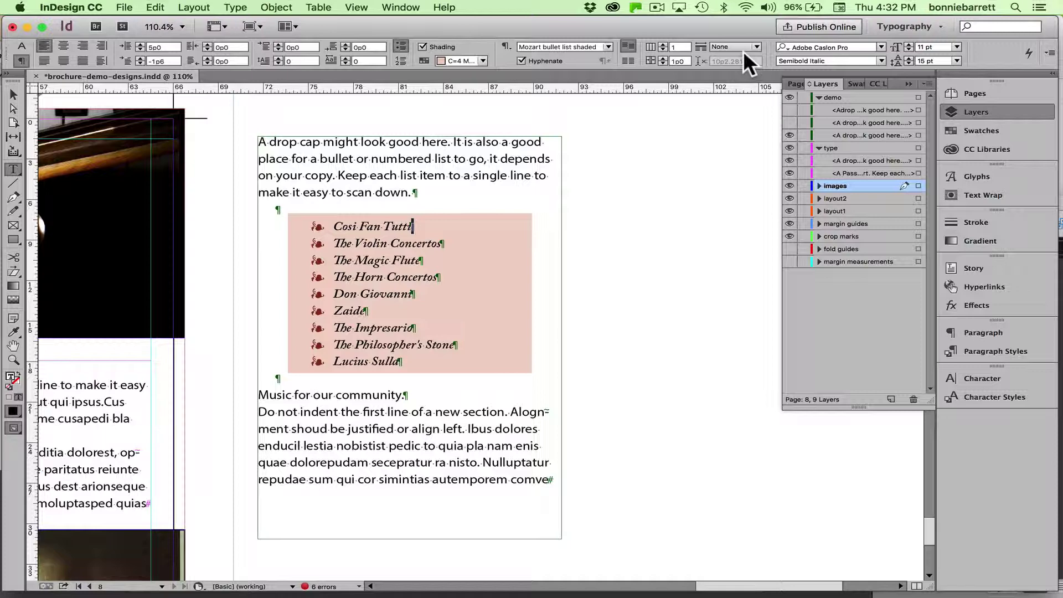
pyautogui.press('super+minus')
pyautogui.press('super+minus')
pyautogui.press('super+minus')
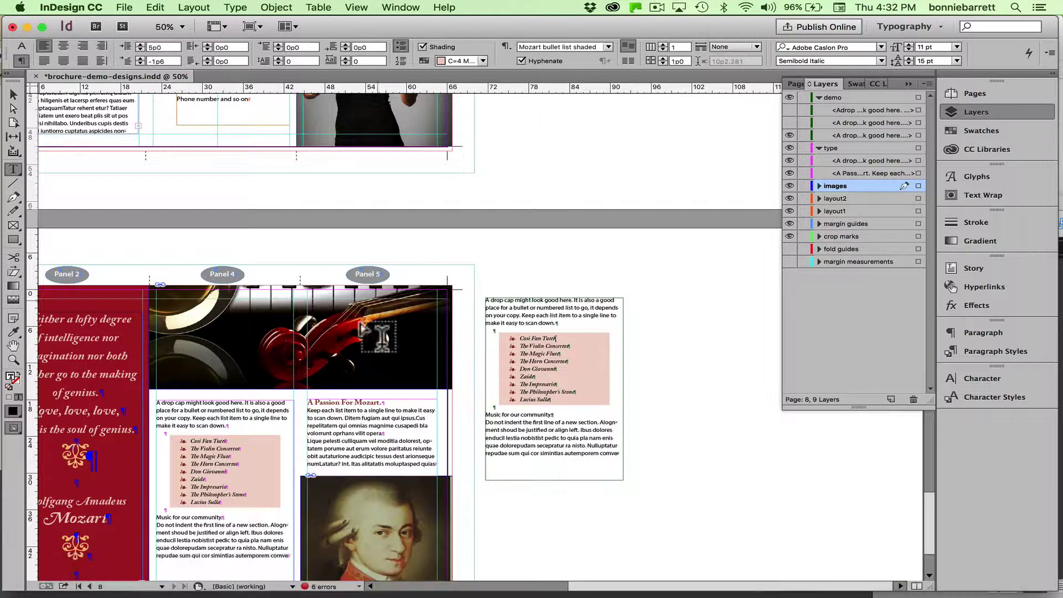
# Swap the middle column's intro text to its drop-cap version and zoom in to inspect it
pyautogui.moveTo(928, 501); pyautogui.dragTo(927, 521)
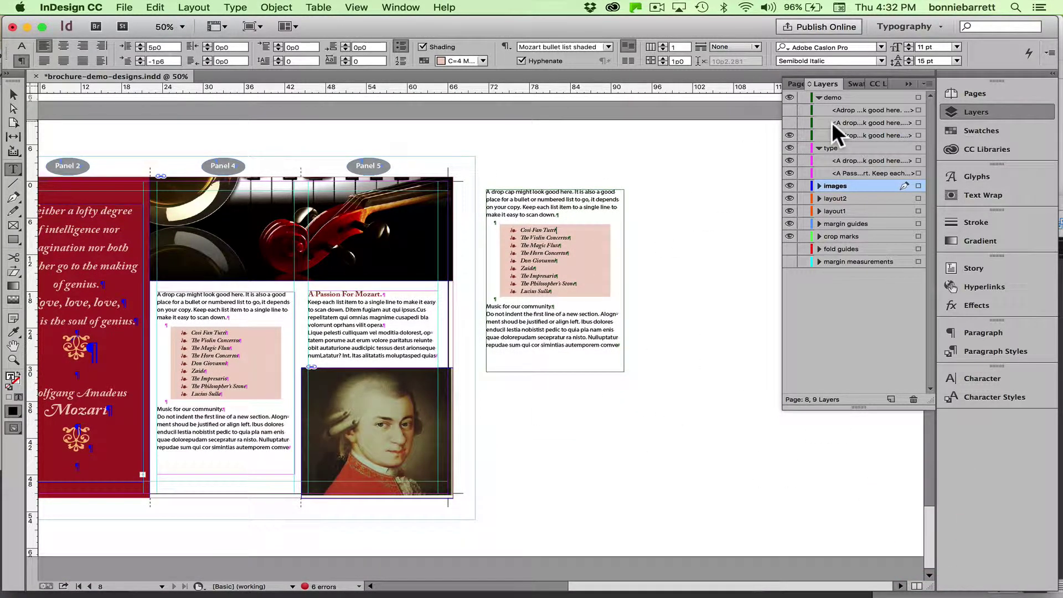
pyautogui.click(14, 96)
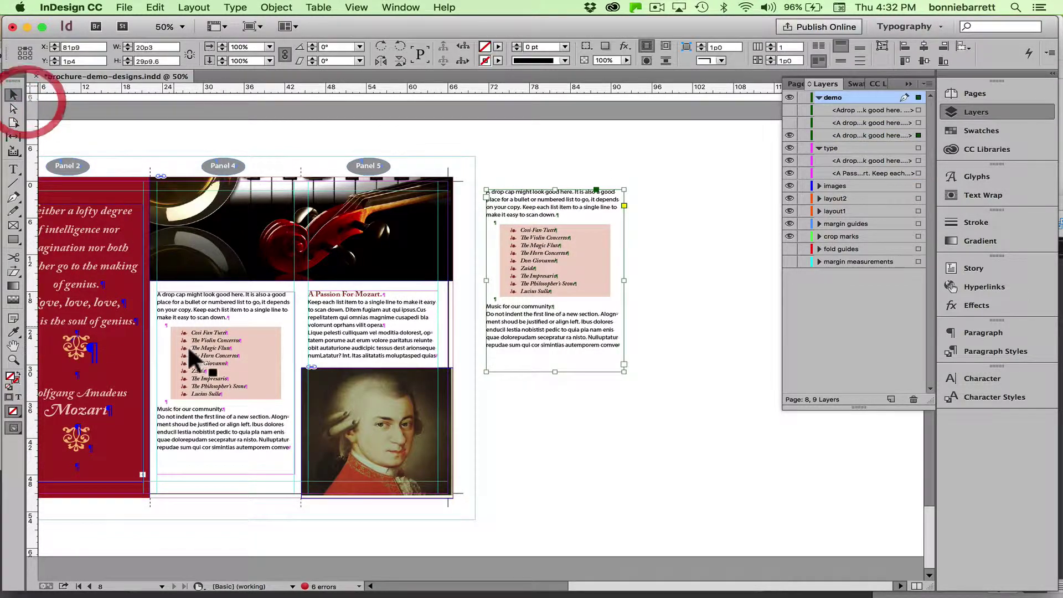
pyautogui.click(188, 338)
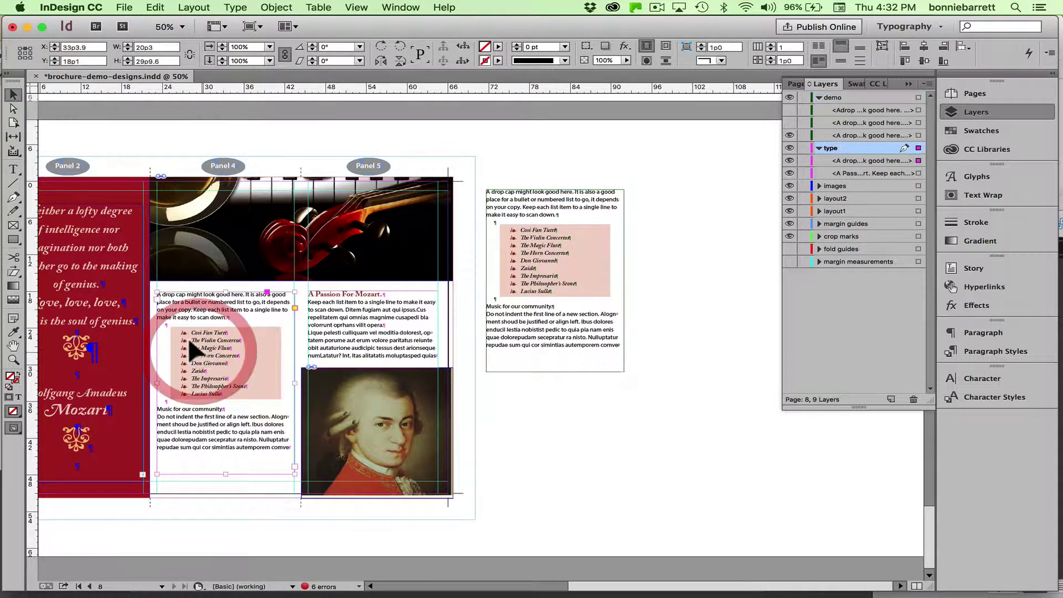
pyautogui.click(789, 161)
pyautogui.click(786, 110)
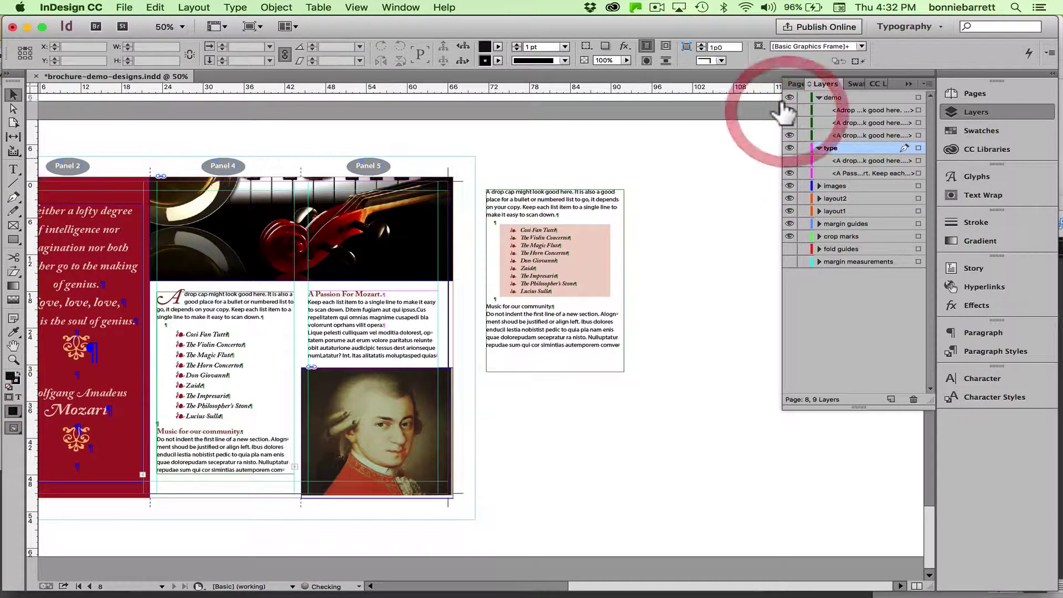
pyautogui.click(13, 360)
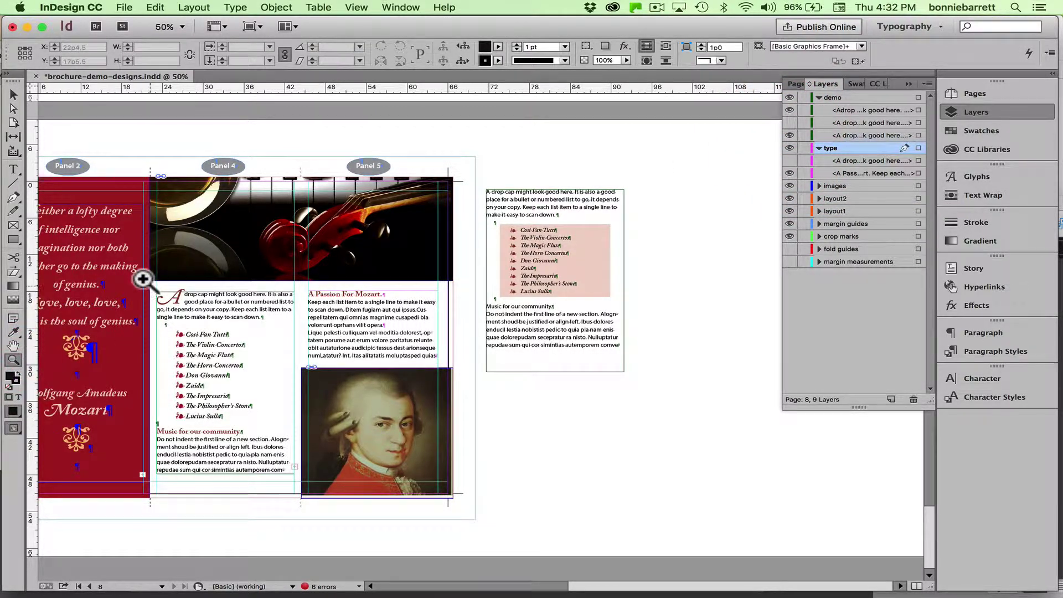
pyautogui.moveTo(143, 279); pyautogui.dragTo(309, 328)
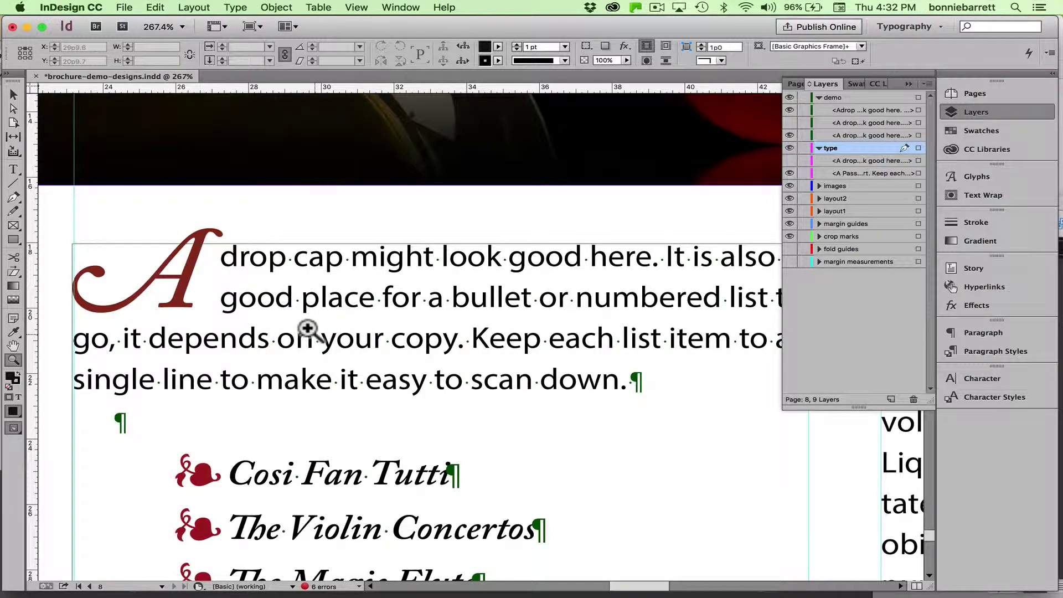
pyautogui.press('super+minus')
pyautogui.press('super+minus')
pyautogui.press('super+minus')
pyautogui.press('super+minus')
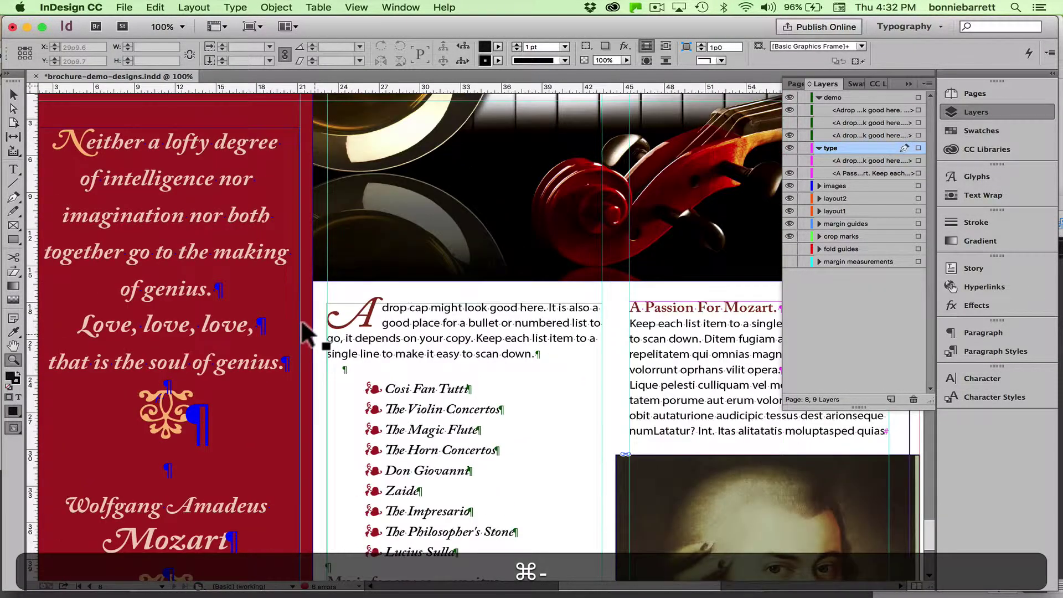
pyautogui.press('super+minus')
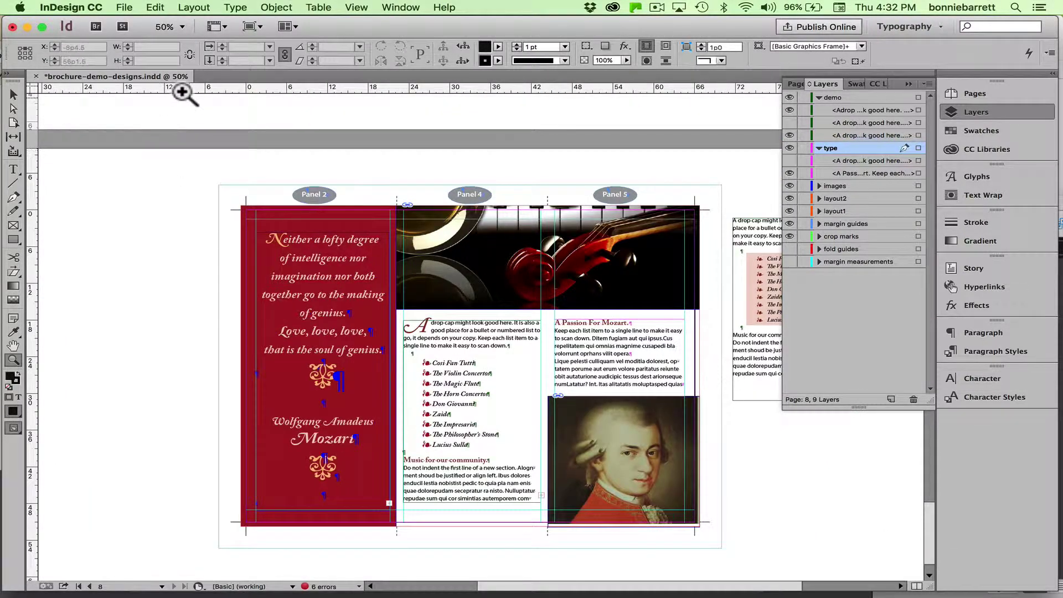
# Switch to Preview screen mode to view the finished spread
pyautogui.click(251, 26)
pyautogui.click(264, 63)
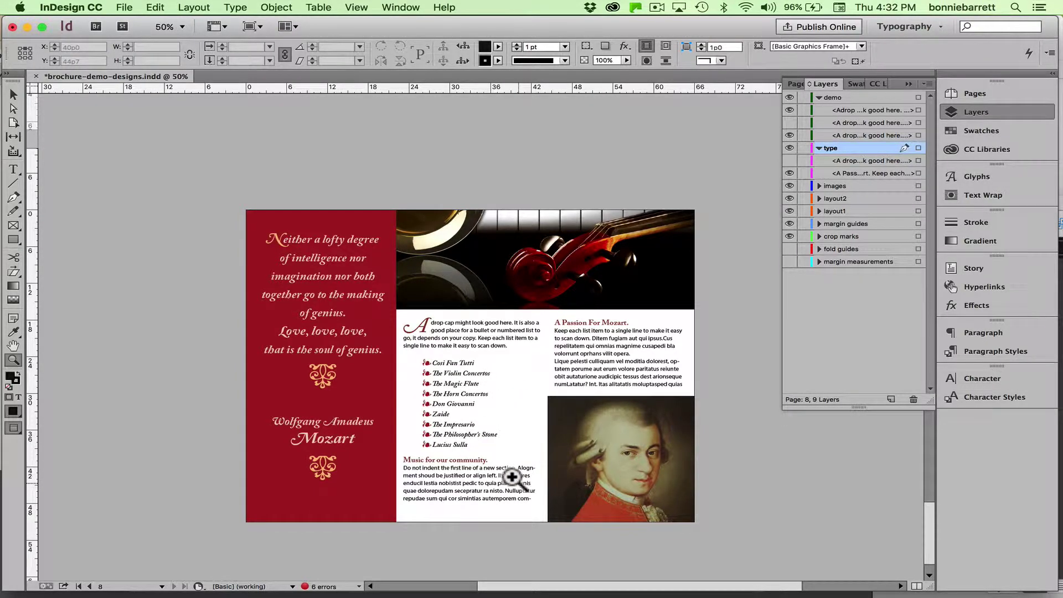
pyautogui.click(926, 527)
pyautogui.moveTo(927, 525); pyautogui.dragTo(925, 458)
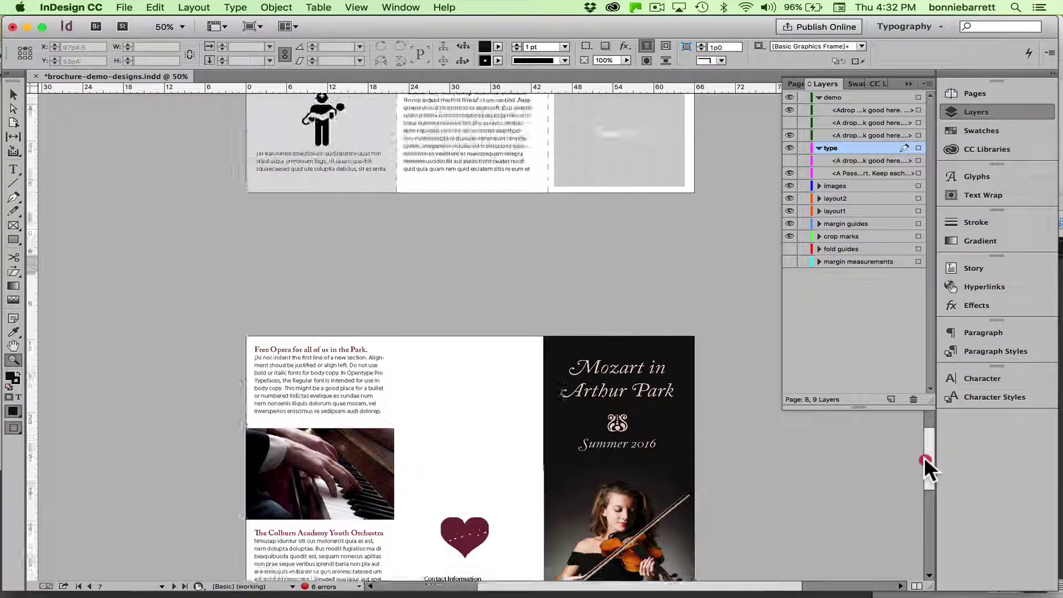